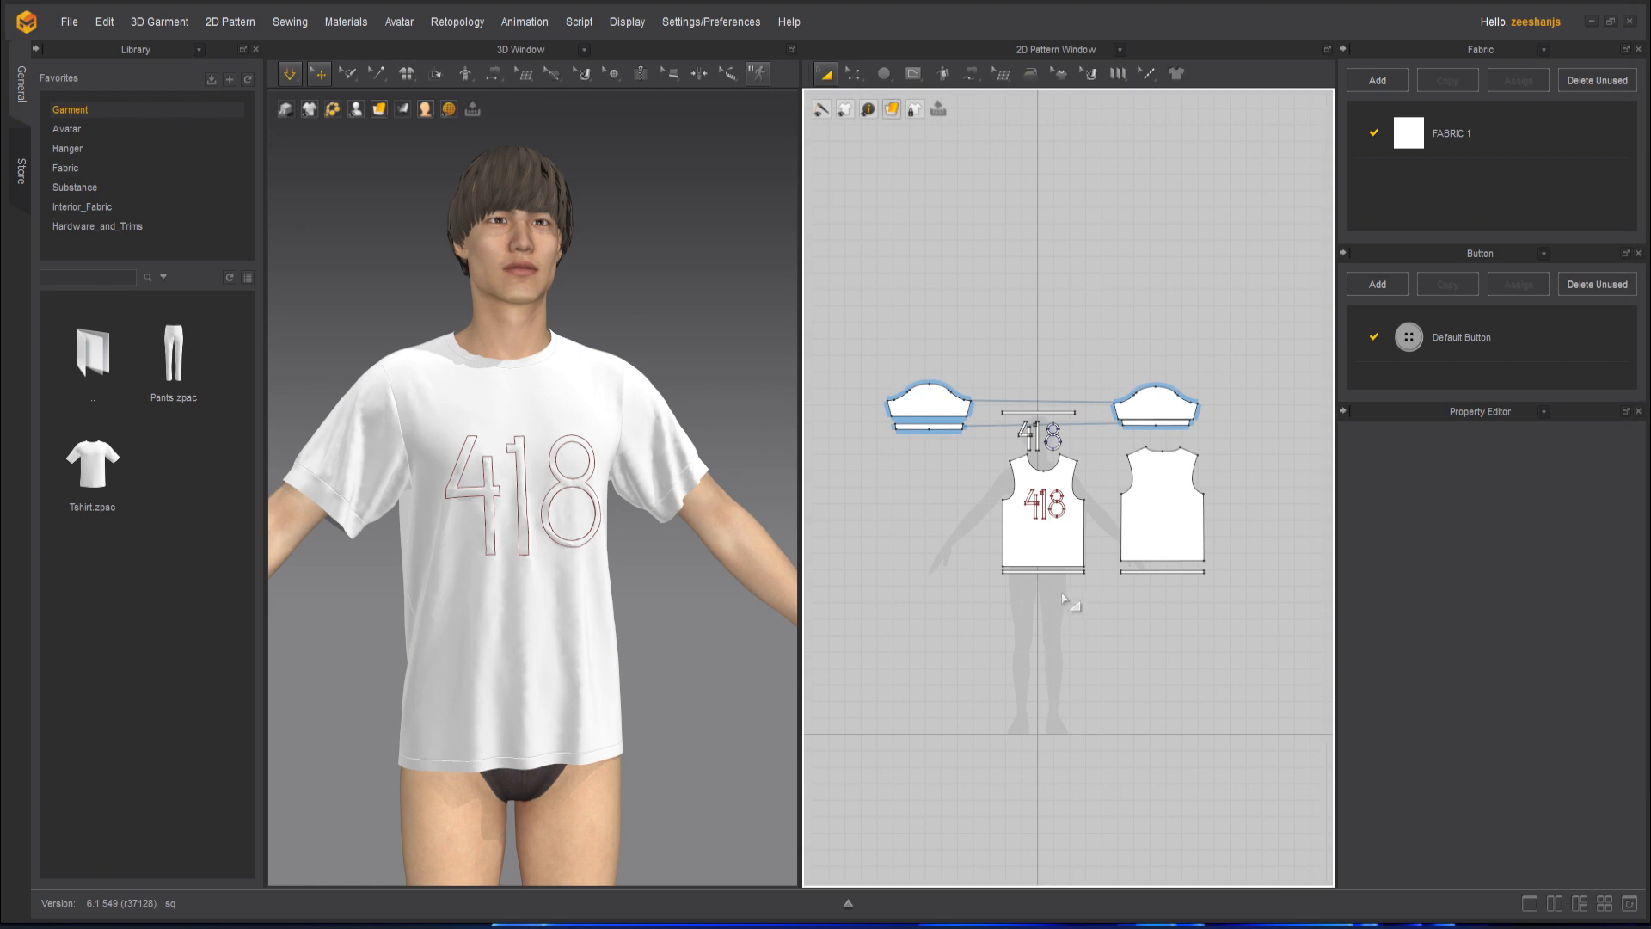
- Activate the Steam brush for the T-shirt's front pattern piece
scroll(1063, 518, up, 5)
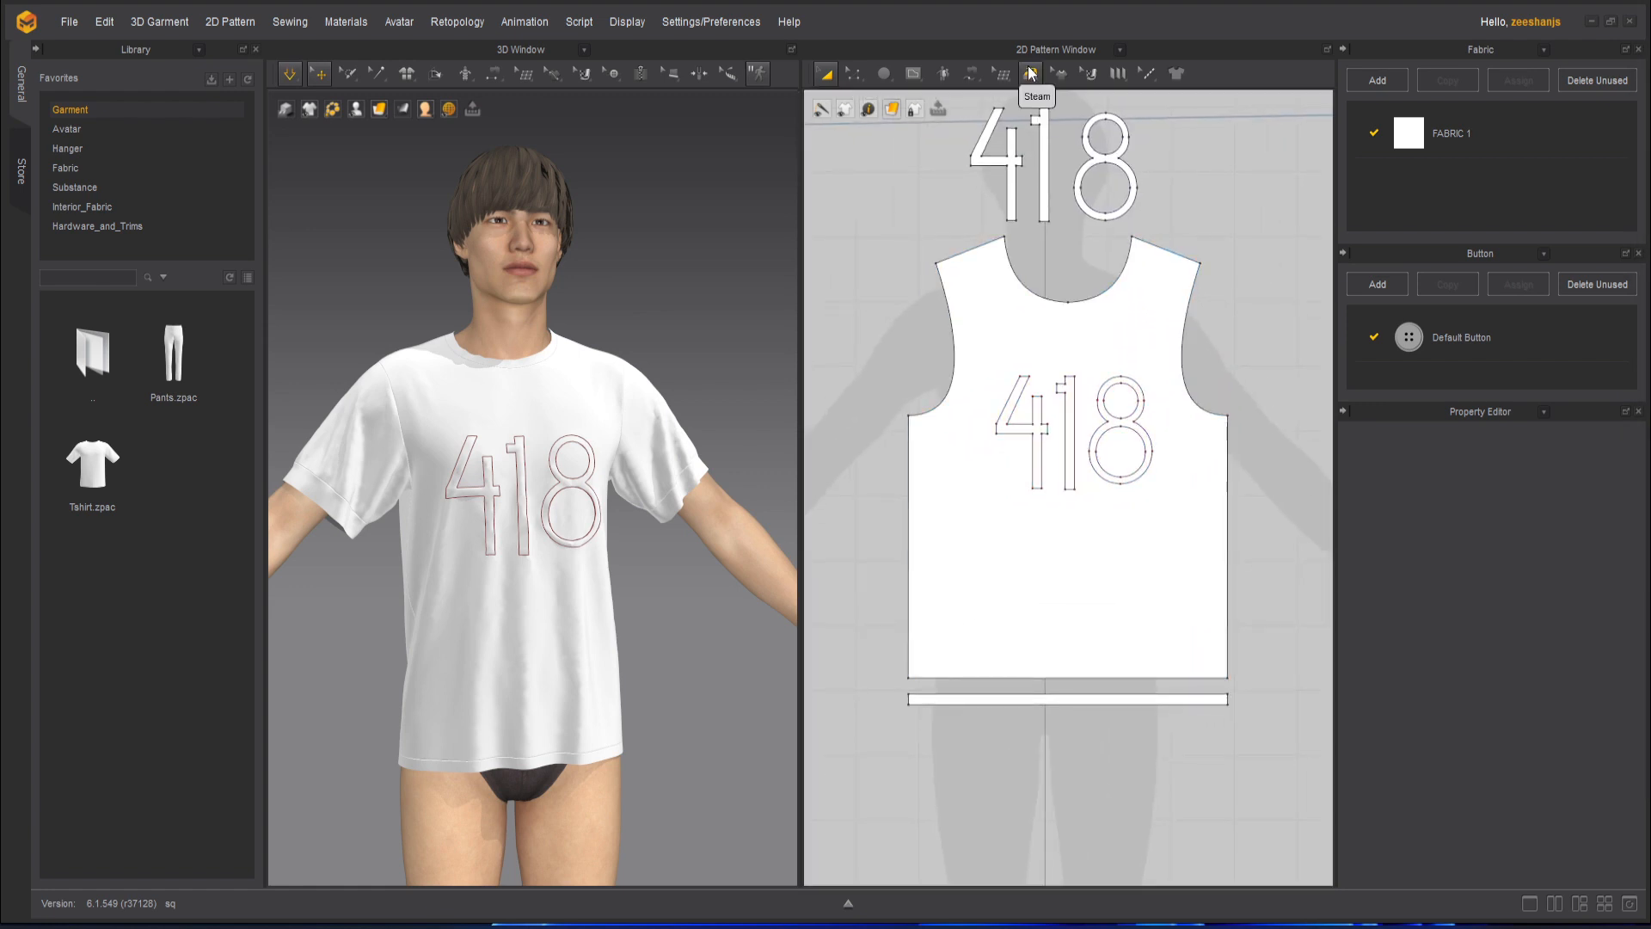
click(1032, 73)
scroll(958, 763, up, 4)
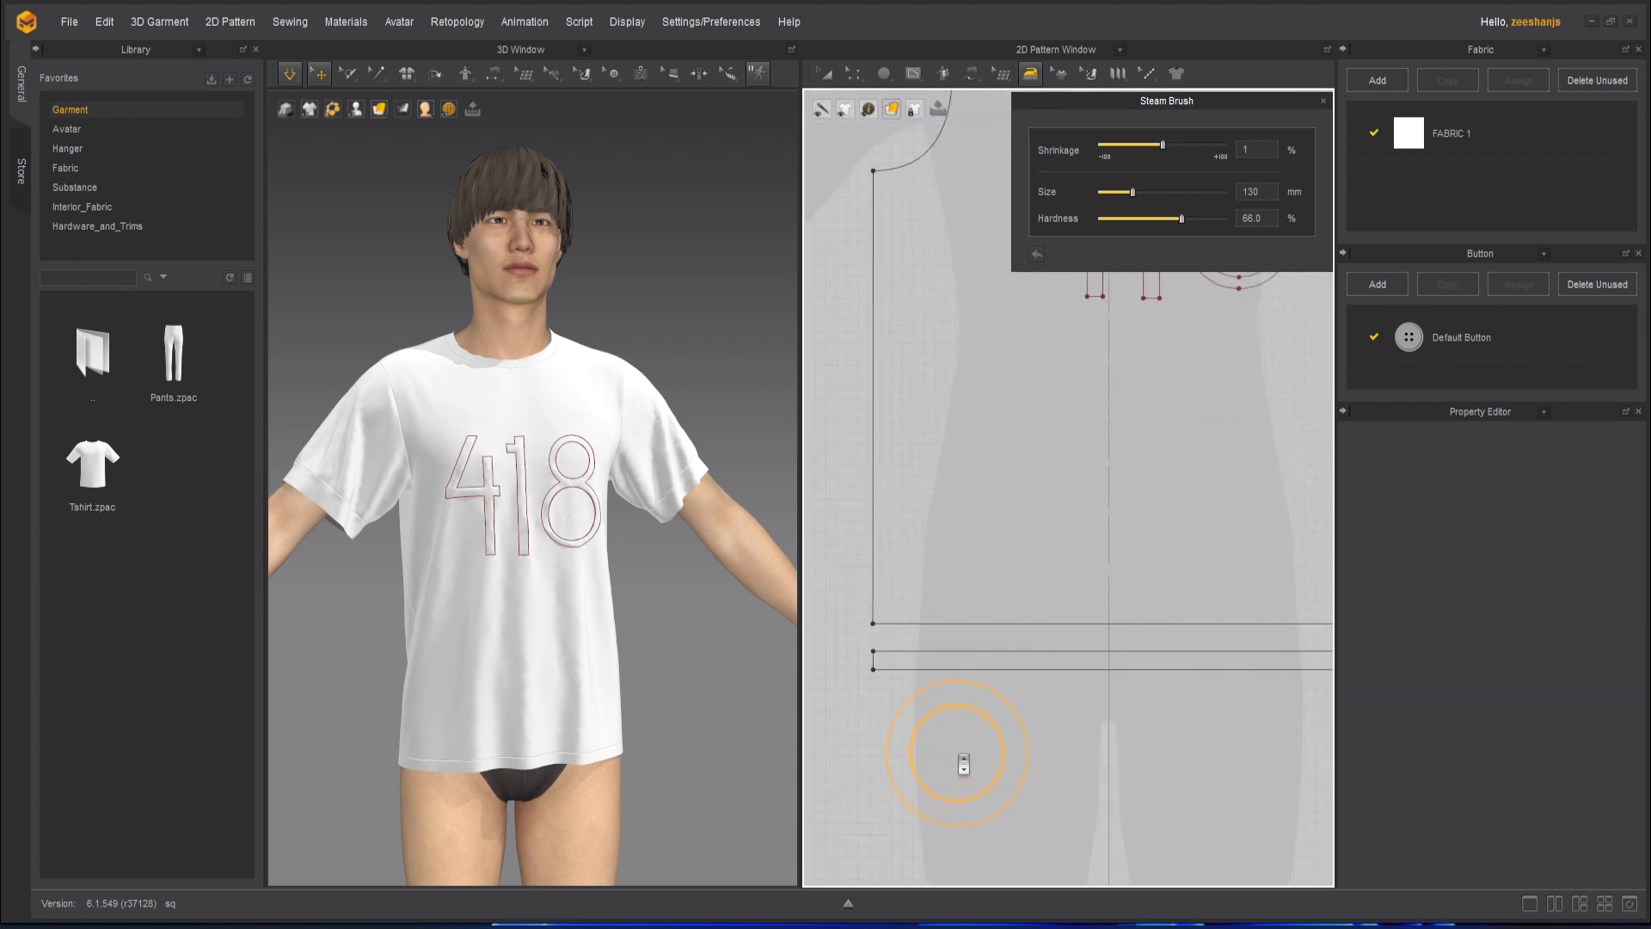
scroll(1066, 619, down, 5)
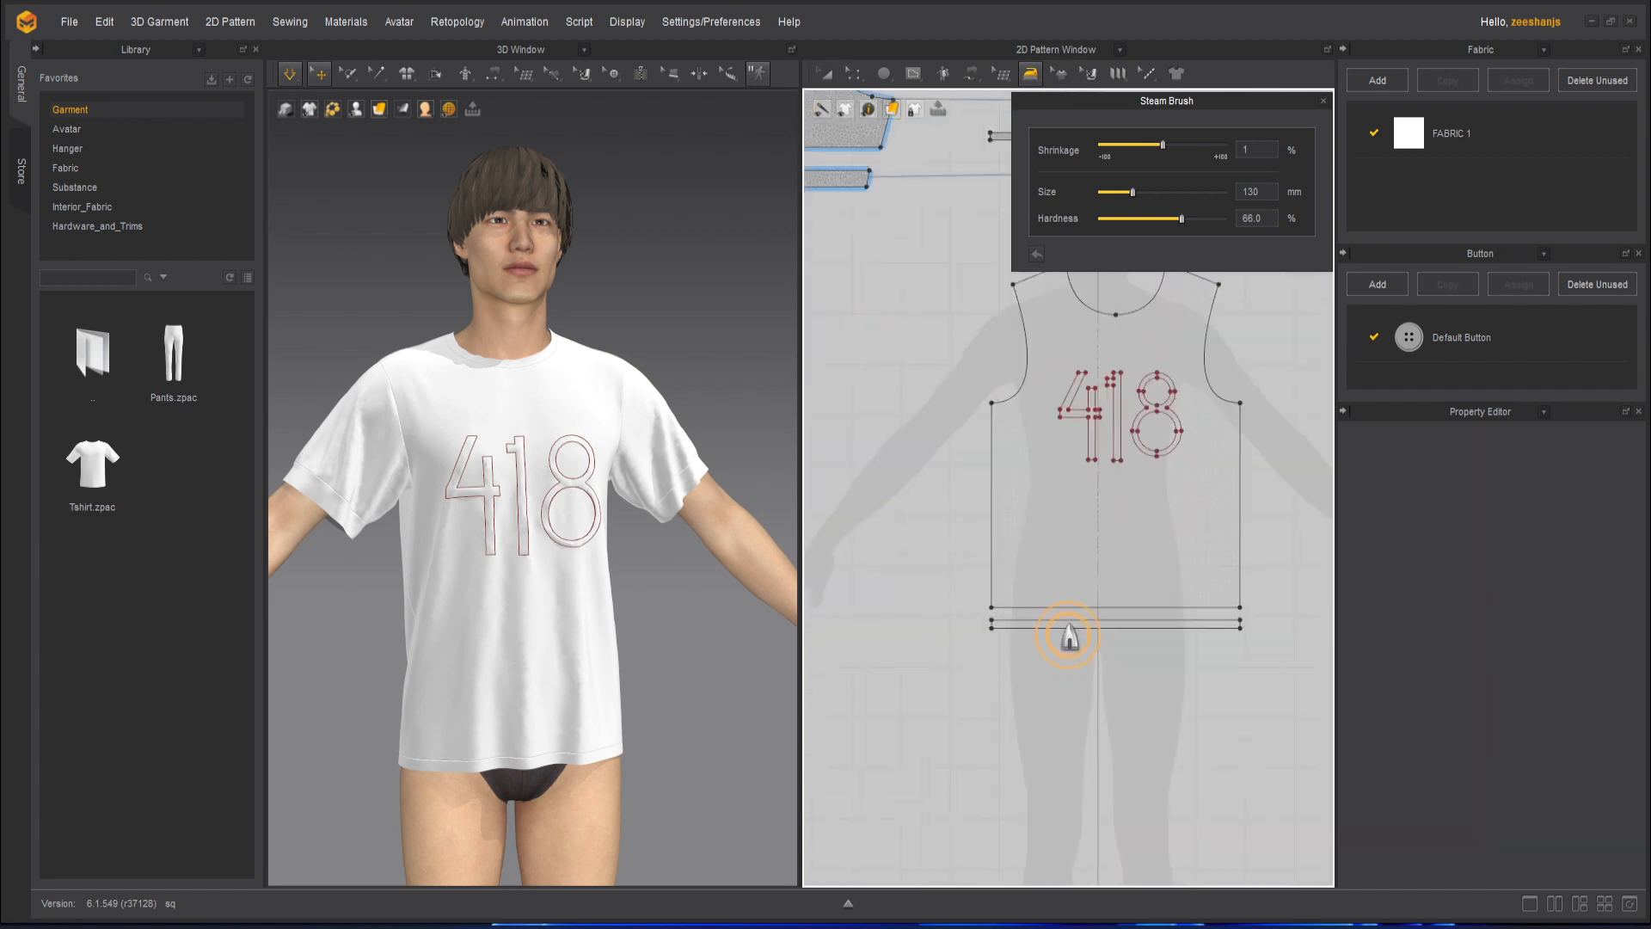
scroll(1161, 753, up, 3)
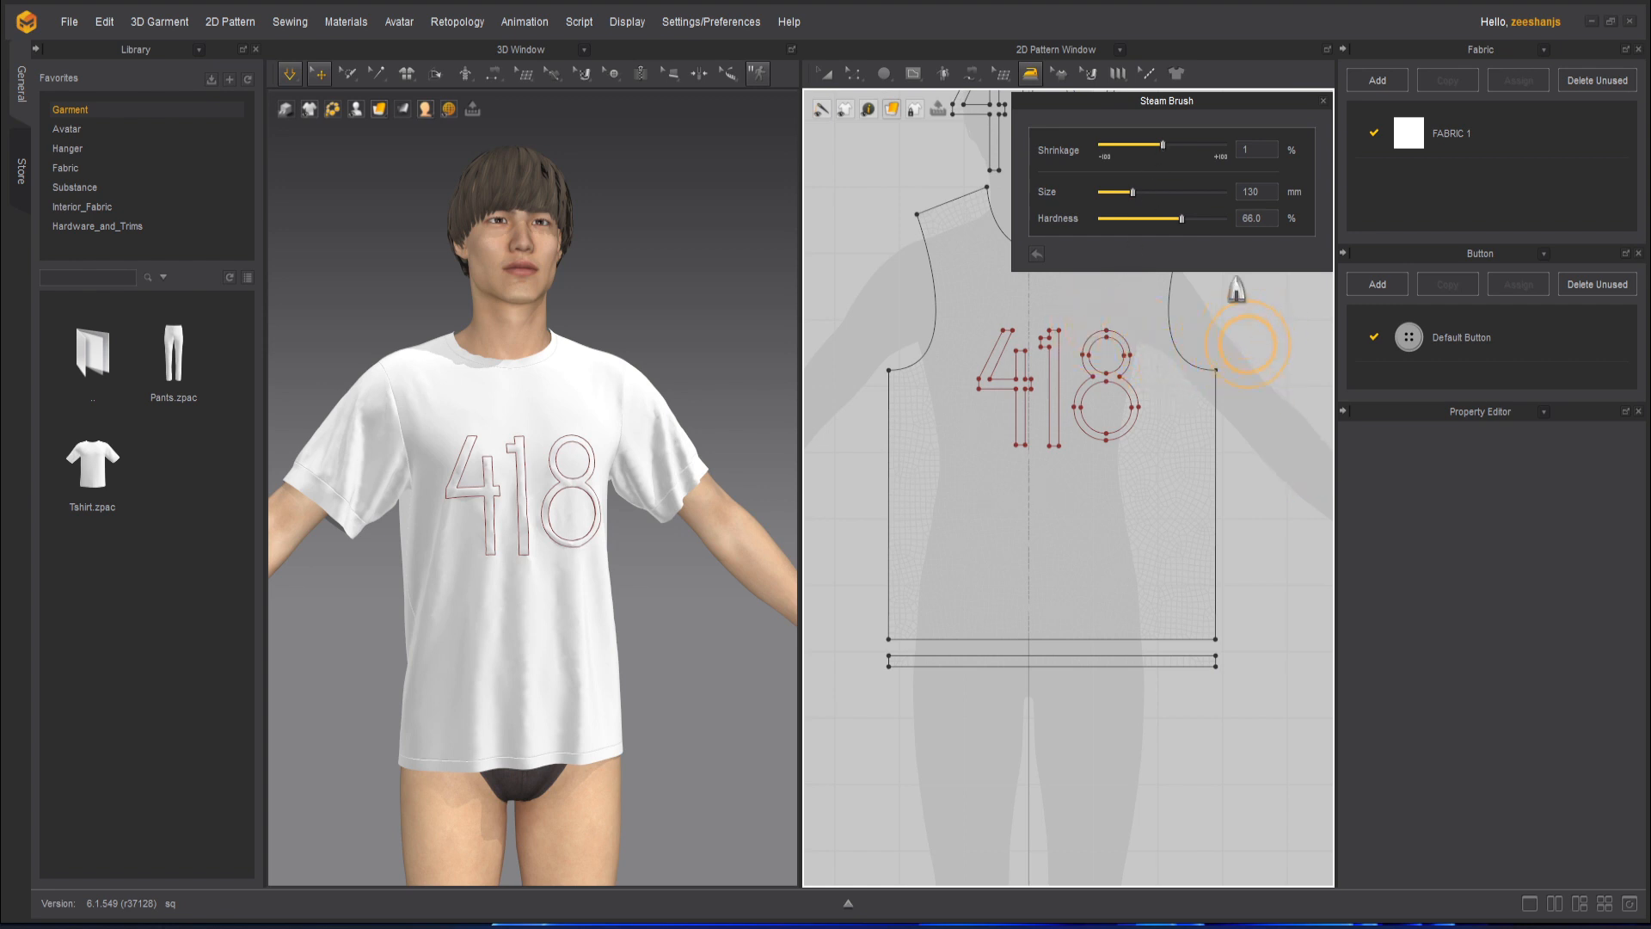
- Try steaming the front piece's lower middle with shrinkage at -100%, and undo the brush strokes
drag(1163, 143, 1127, 148)
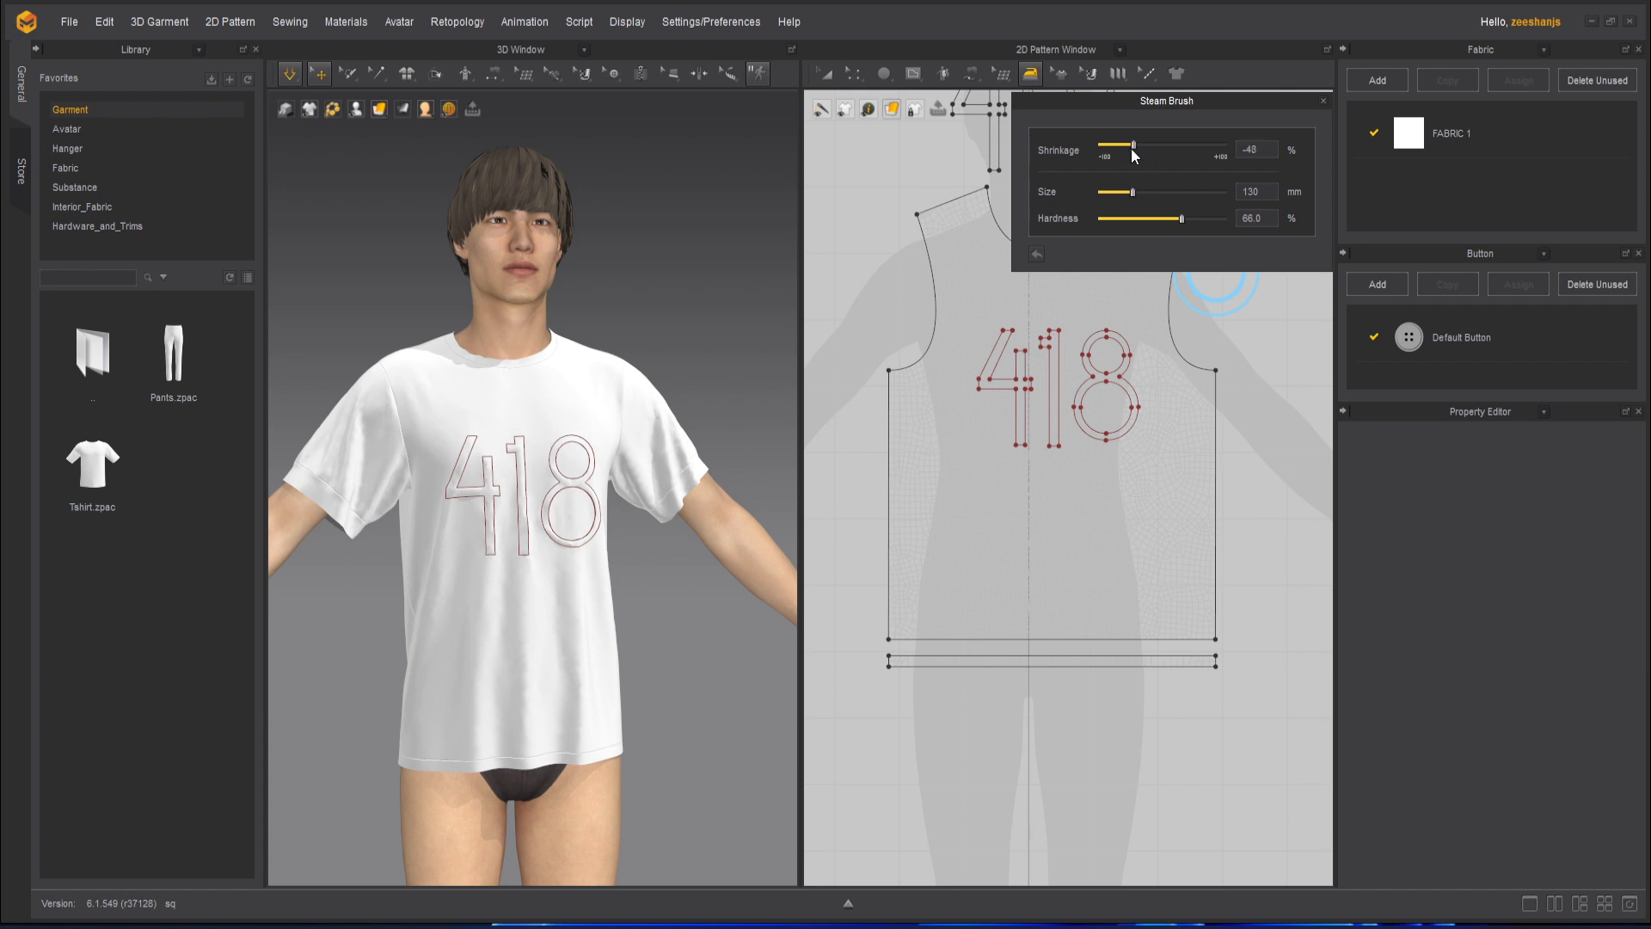
drag(1125, 148, 1132, 149)
mouse_move(977, 467)
mouse_down()
mouse_move(989, 648)
mouse_move(998, 615)
mouse_up()
mouse_move(1027, 534)
mouse_down()
mouse_move(1043, 468)
mouse_move(1080, 619)
mouse_move(1172, 725)
mouse_up()
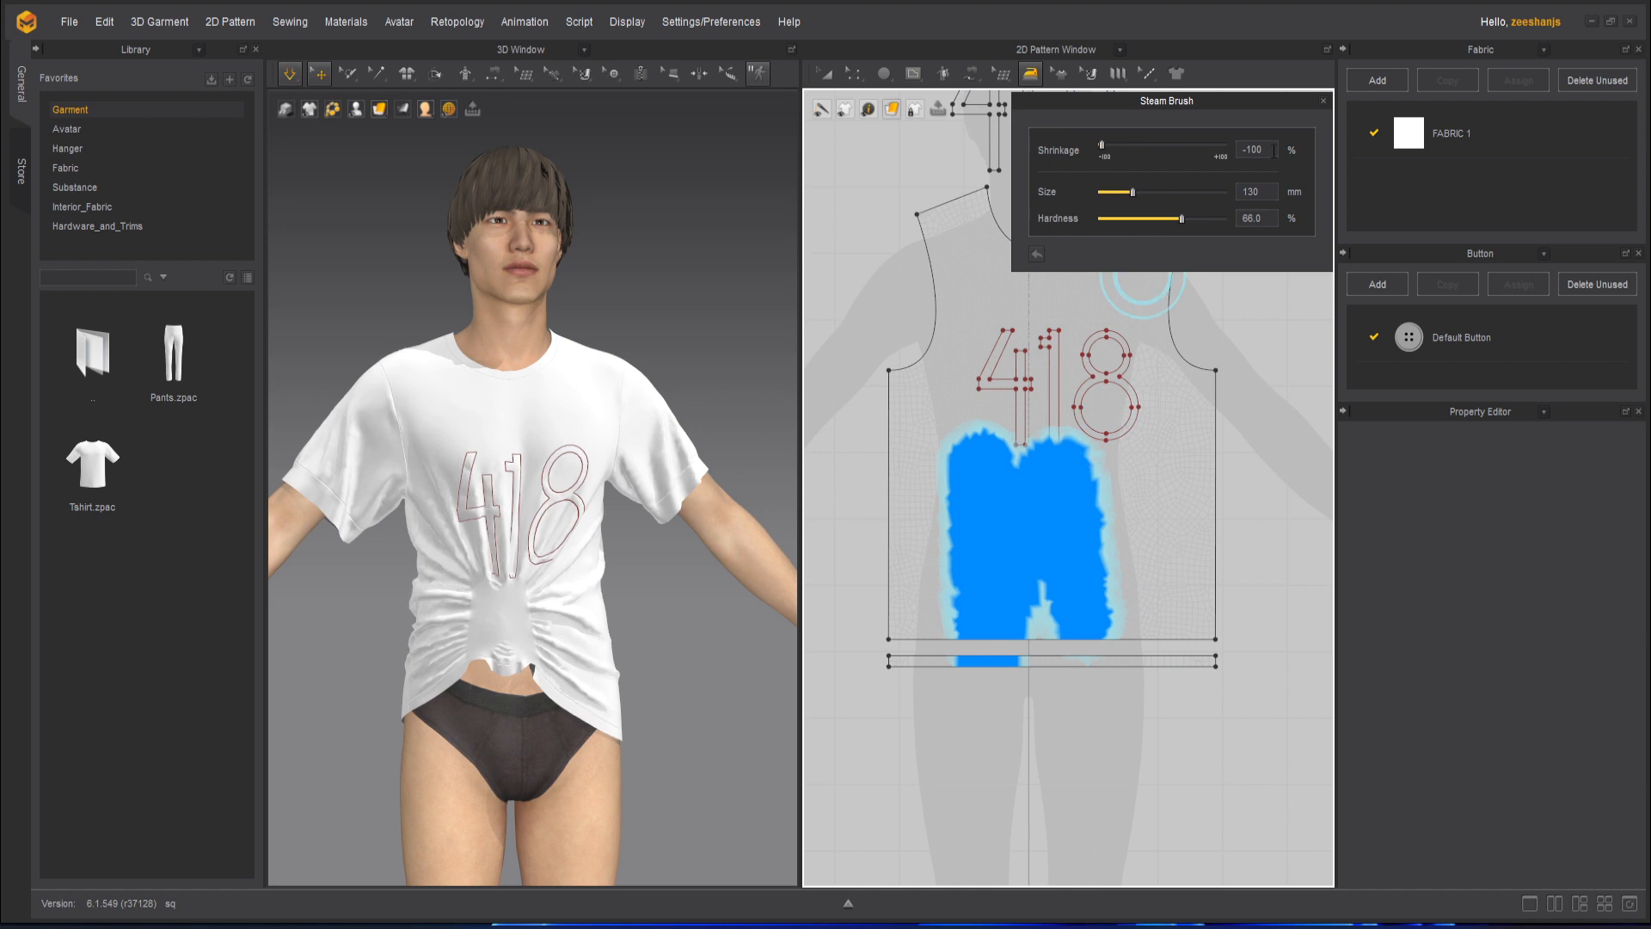
key(ctrl+z)
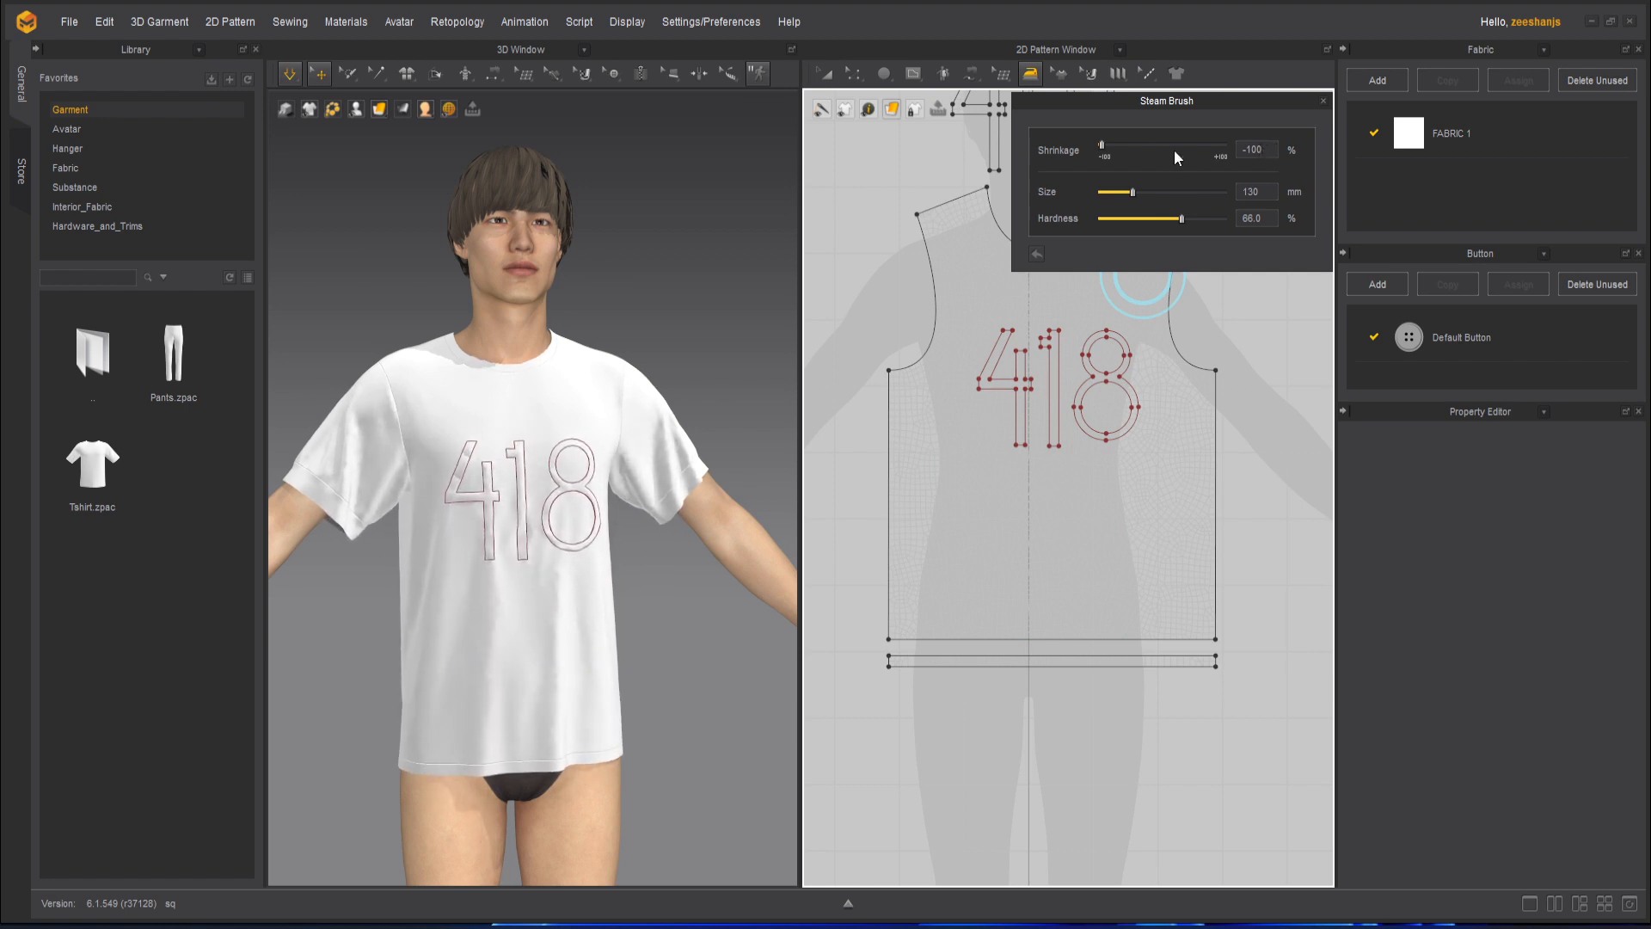
- Try steaming the front piece below the number 418 with shrinkage at -5%
drag(1101, 151, 1147, 156)
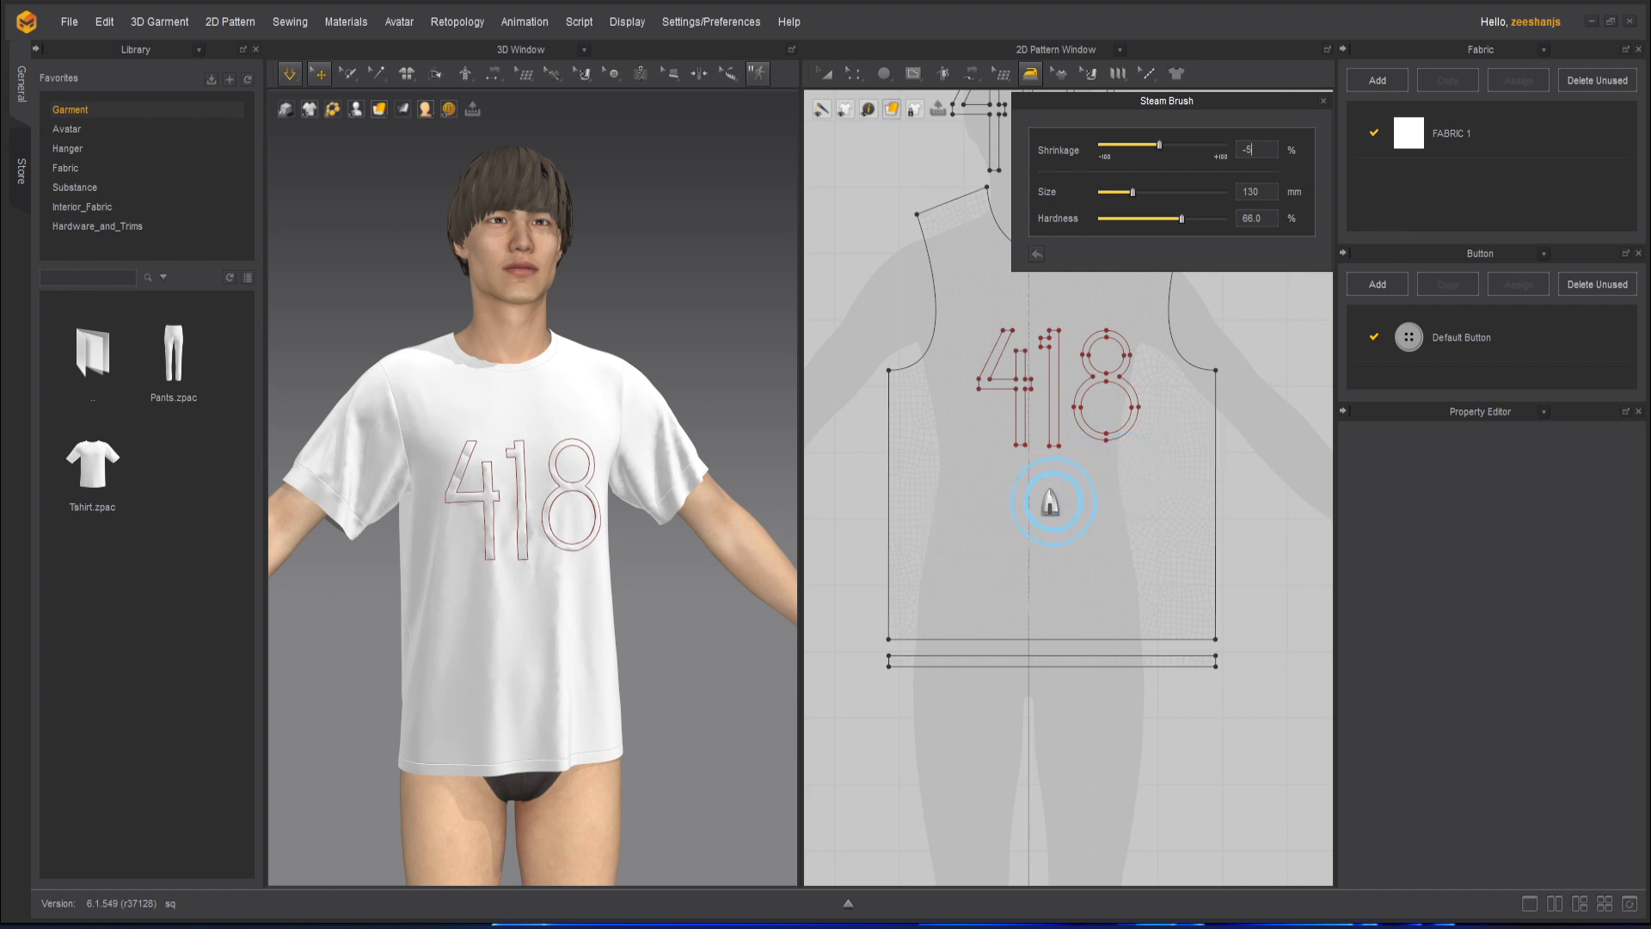
mouse_move(1046, 508)
mouse_down()
mouse_move(1146, 509)
mouse_move(1103, 516)
mouse_move(1132, 565)
mouse_move(1072, 520)
mouse_up()
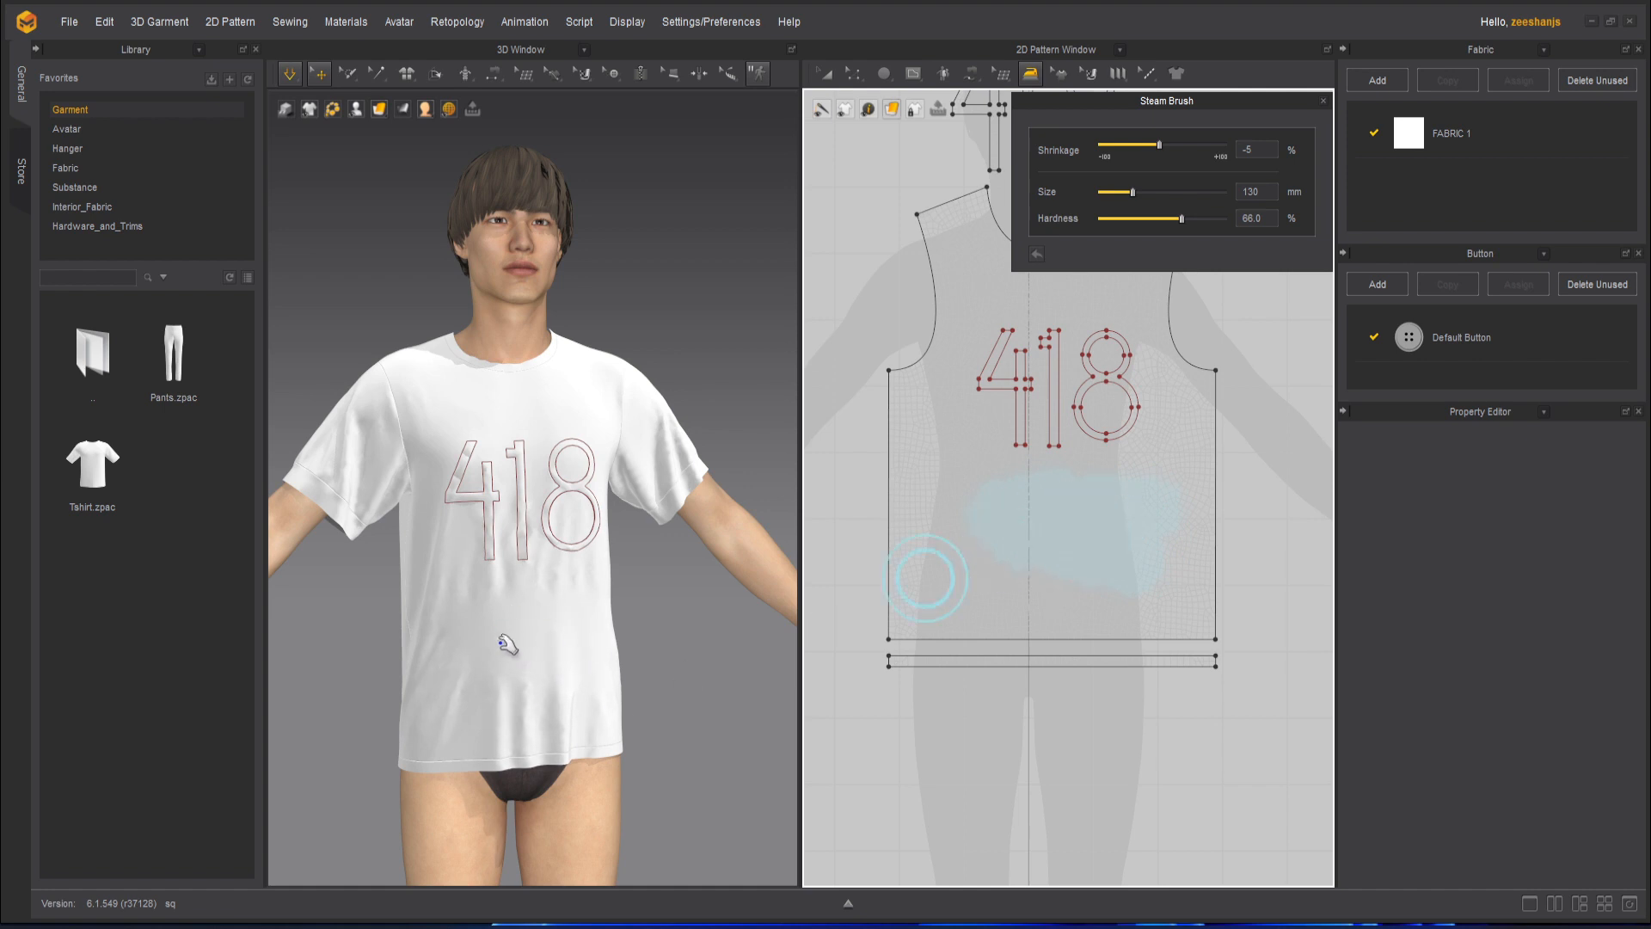
mouse_move(1087, 602)
mouse_down()
mouse_move(1106, 597)
mouse_move(995, 601)
mouse_move(1152, 612)
mouse_move(1072, 645)
mouse_move(1154, 653)
mouse_move(1161, 798)
mouse_move(1113, 608)
mouse_move(1065, 583)
mouse_move(1132, 685)
mouse_up()
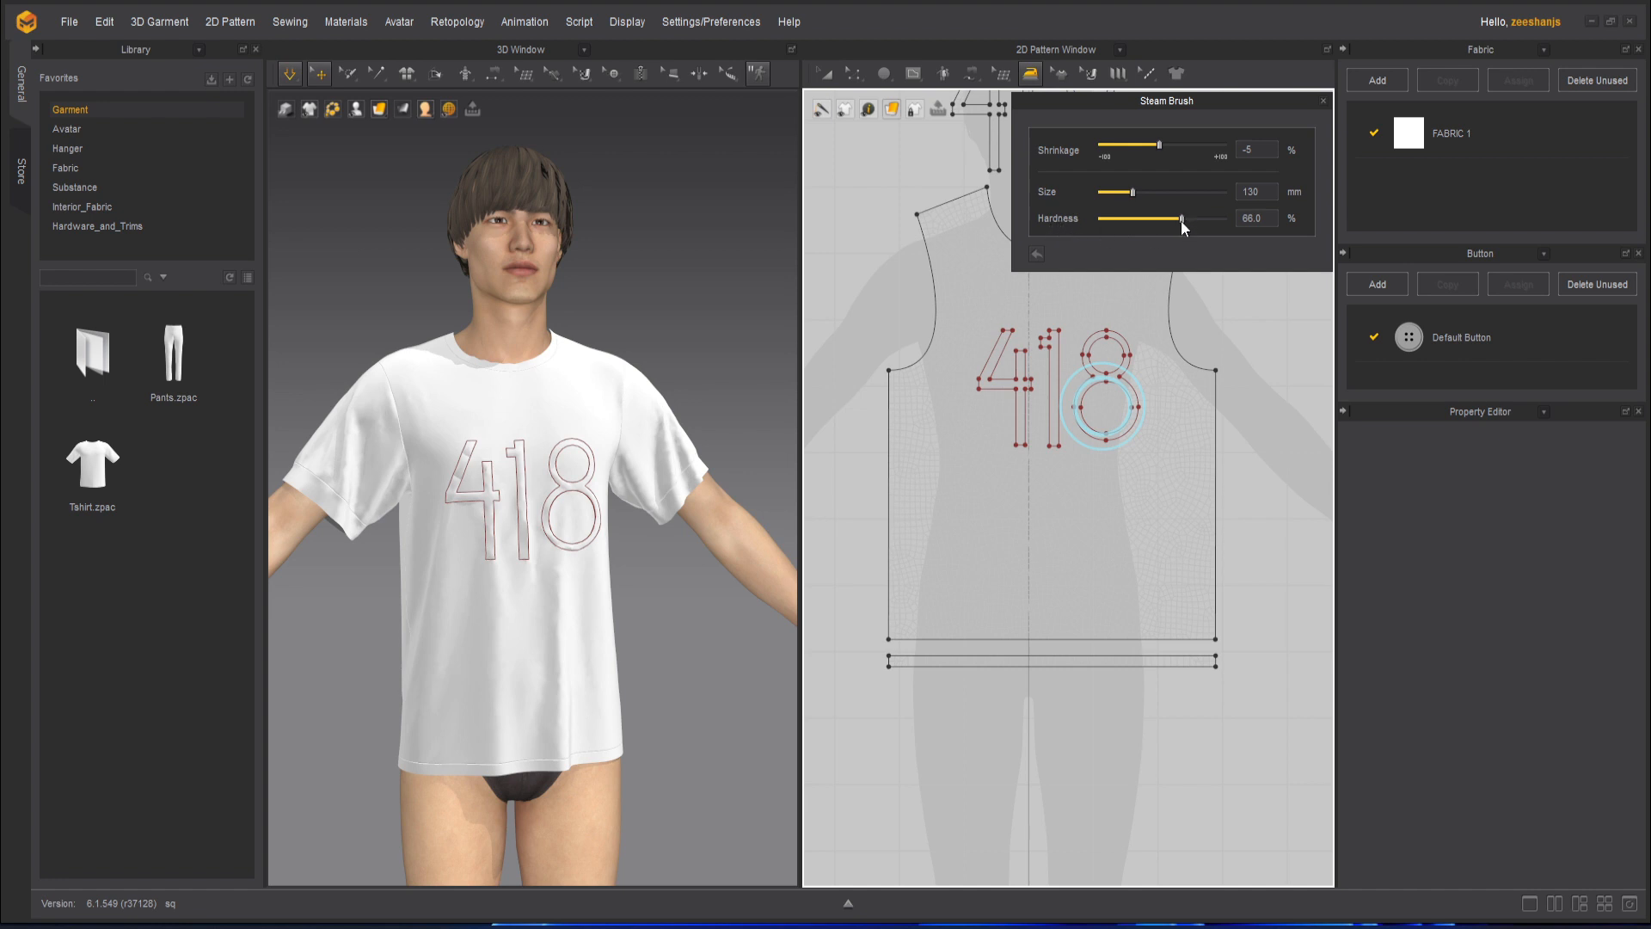
- Try a horizontal steam stroke below the number at 100% hardness, check it on the avatar, and undo it
drag(1182, 220, 1244, 226)
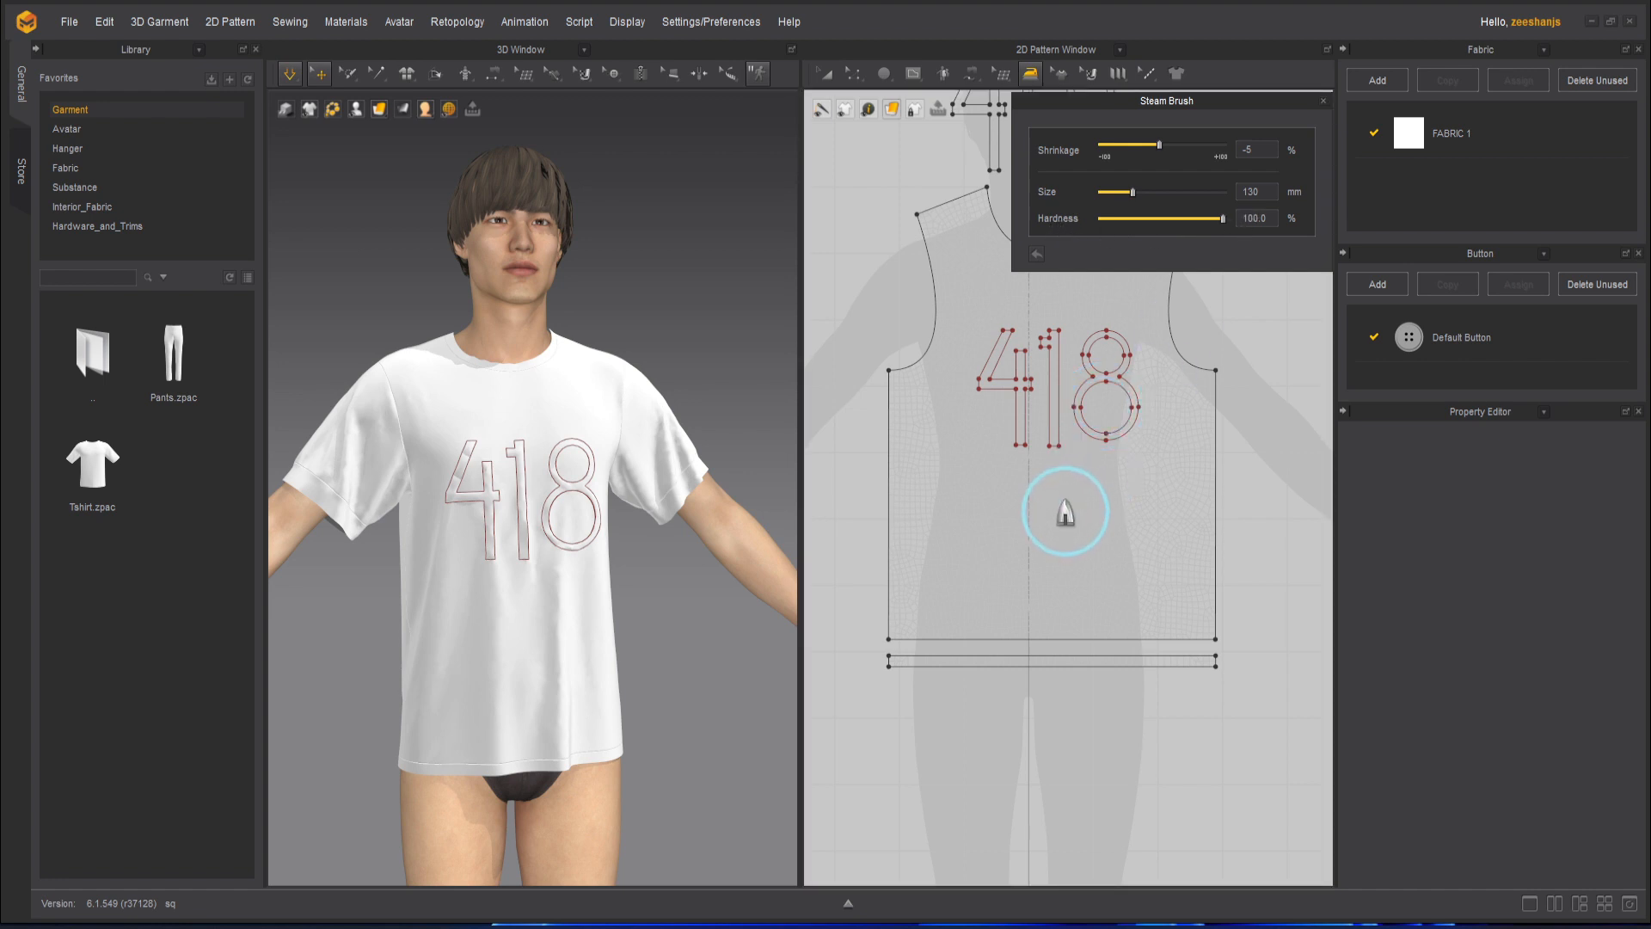
drag(962, 546, 1149, 548)
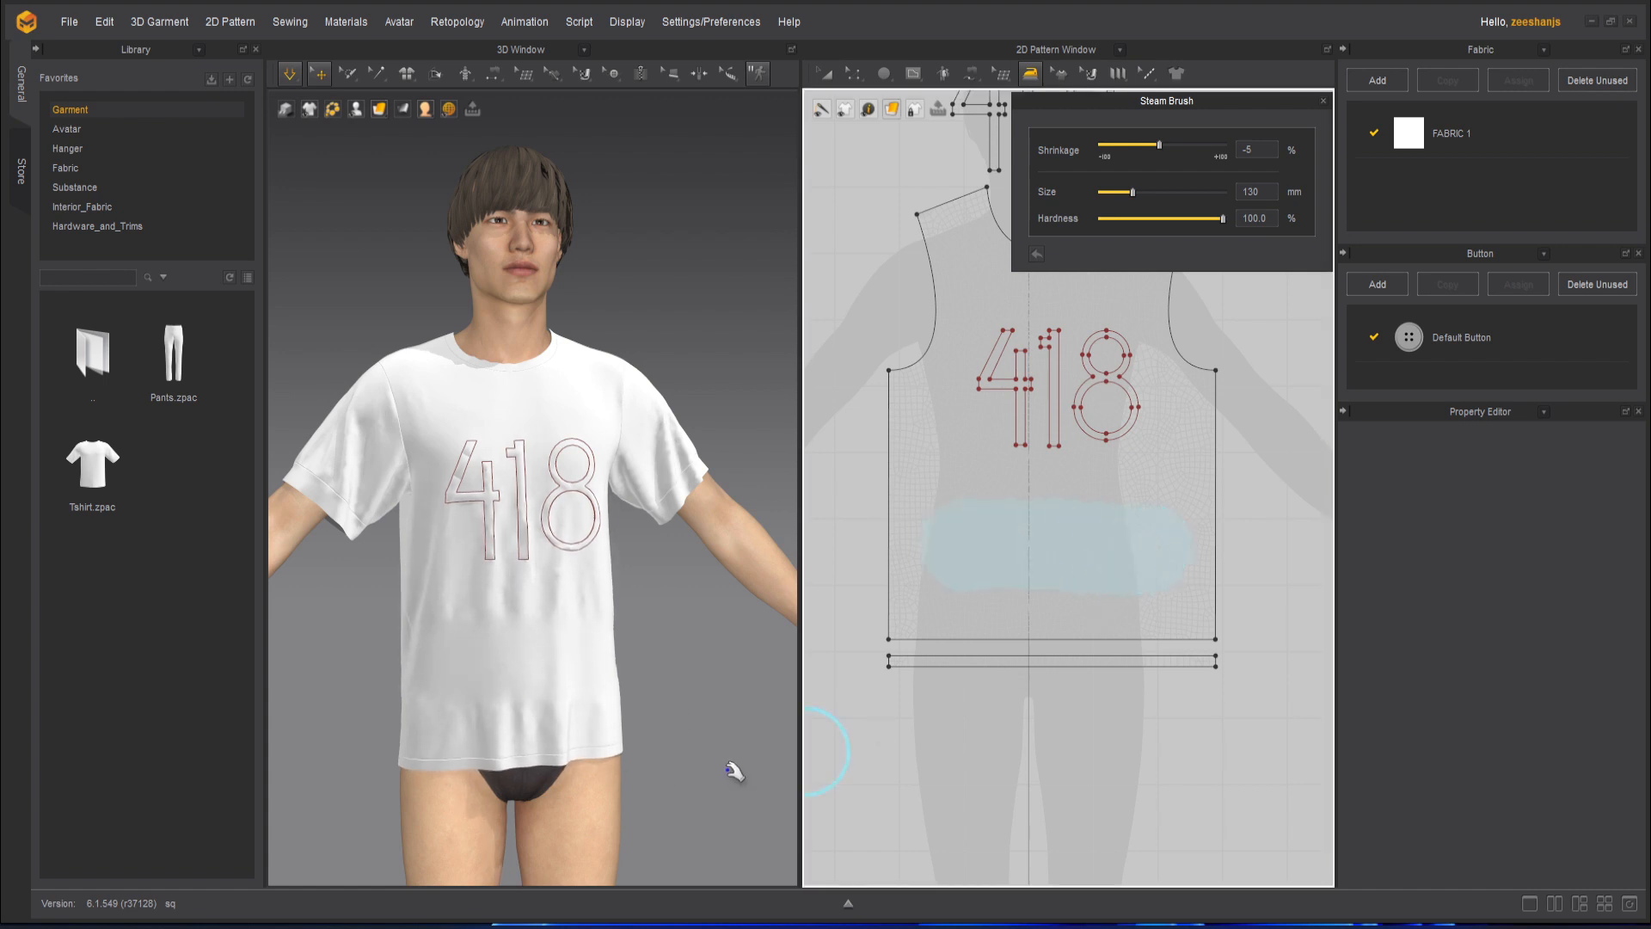
right_drag(636, 756, 626, 695)
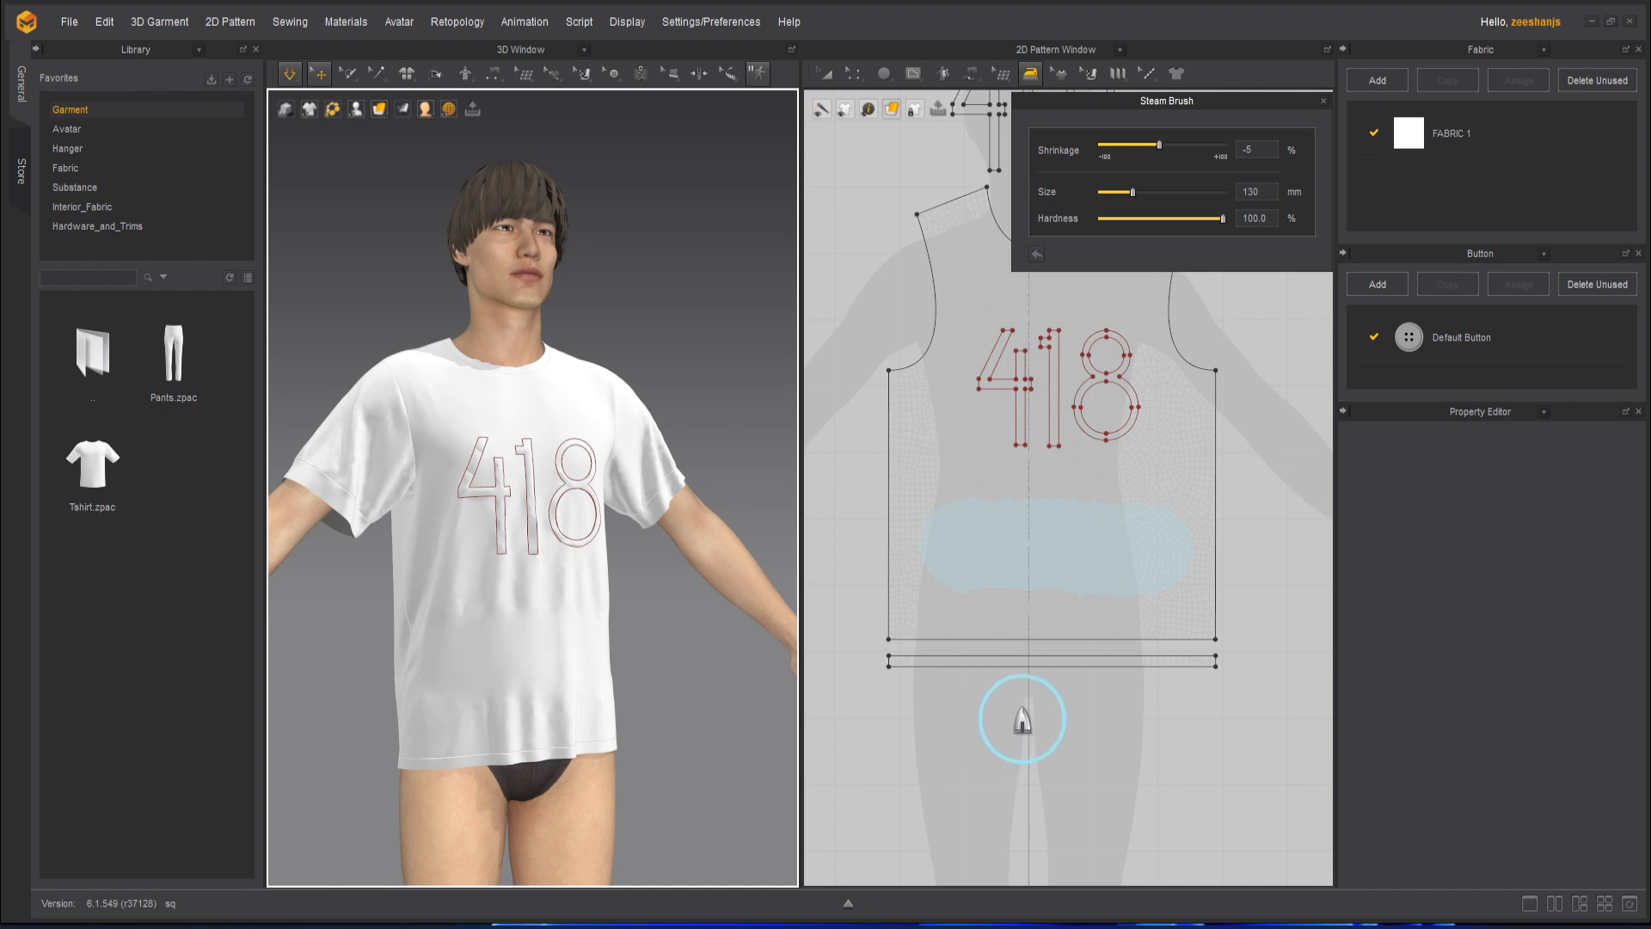
key(ctrl+z)
- Set the steam brush hardness to 27% and try test strokes across the front piece below the number
mouse_move(1221, 219)
mouse_down()
mouse_move(1111, 222)
mouse_move(1146, 221)
mouse_move(1130, 221)
mouse_up()
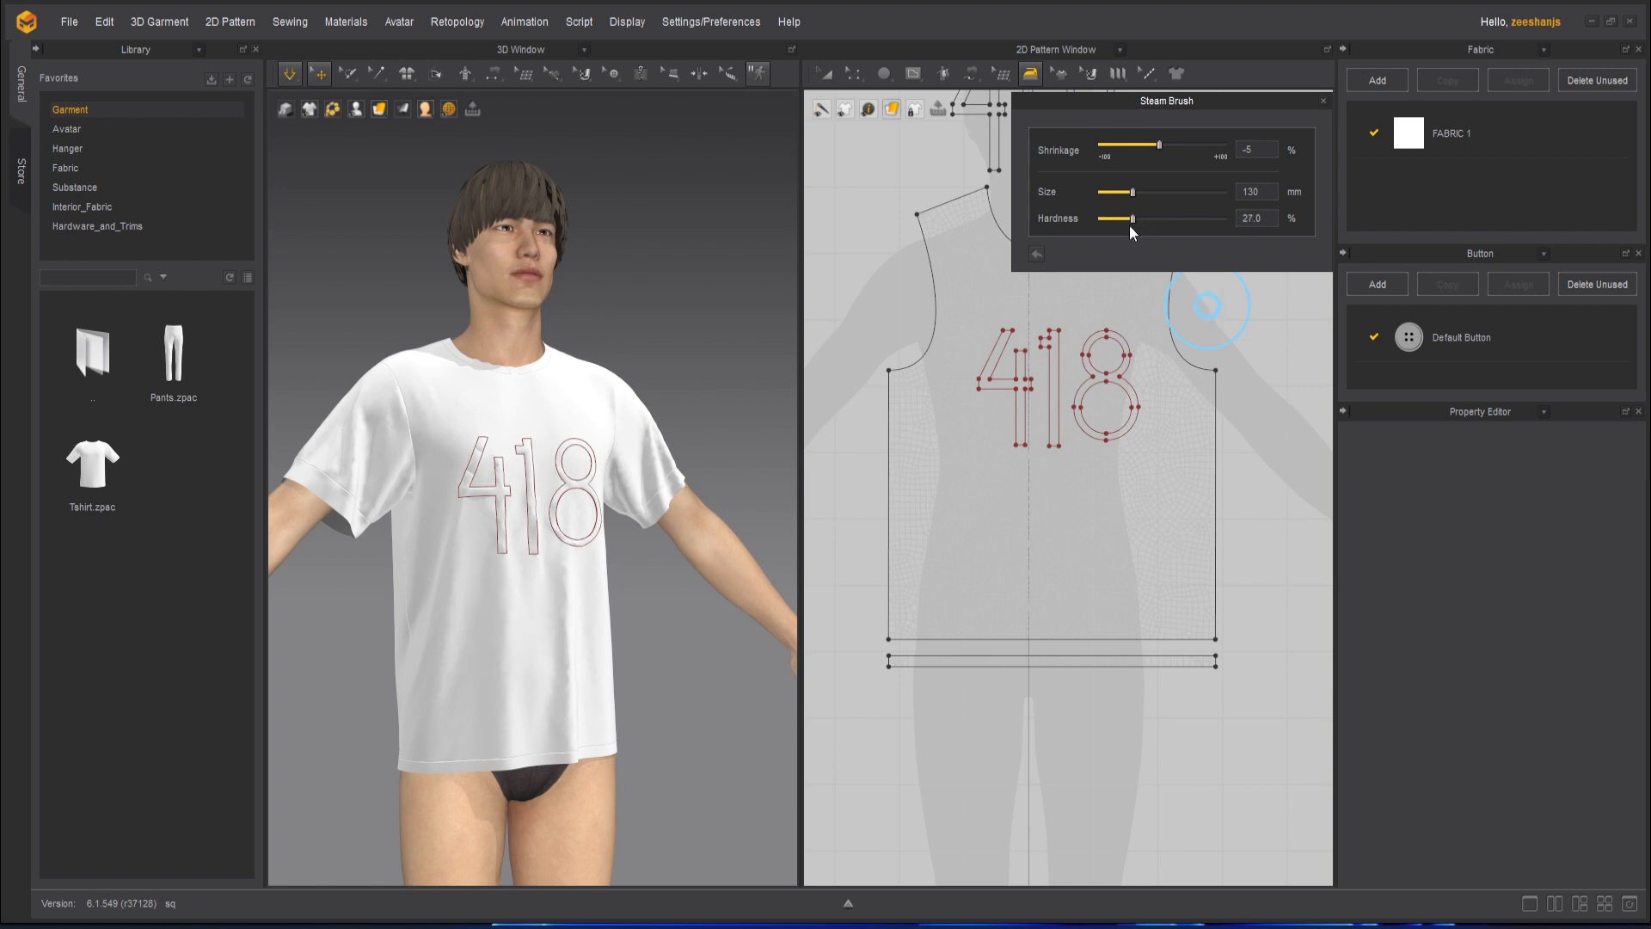
drag(1046, 536, 1095, 541)
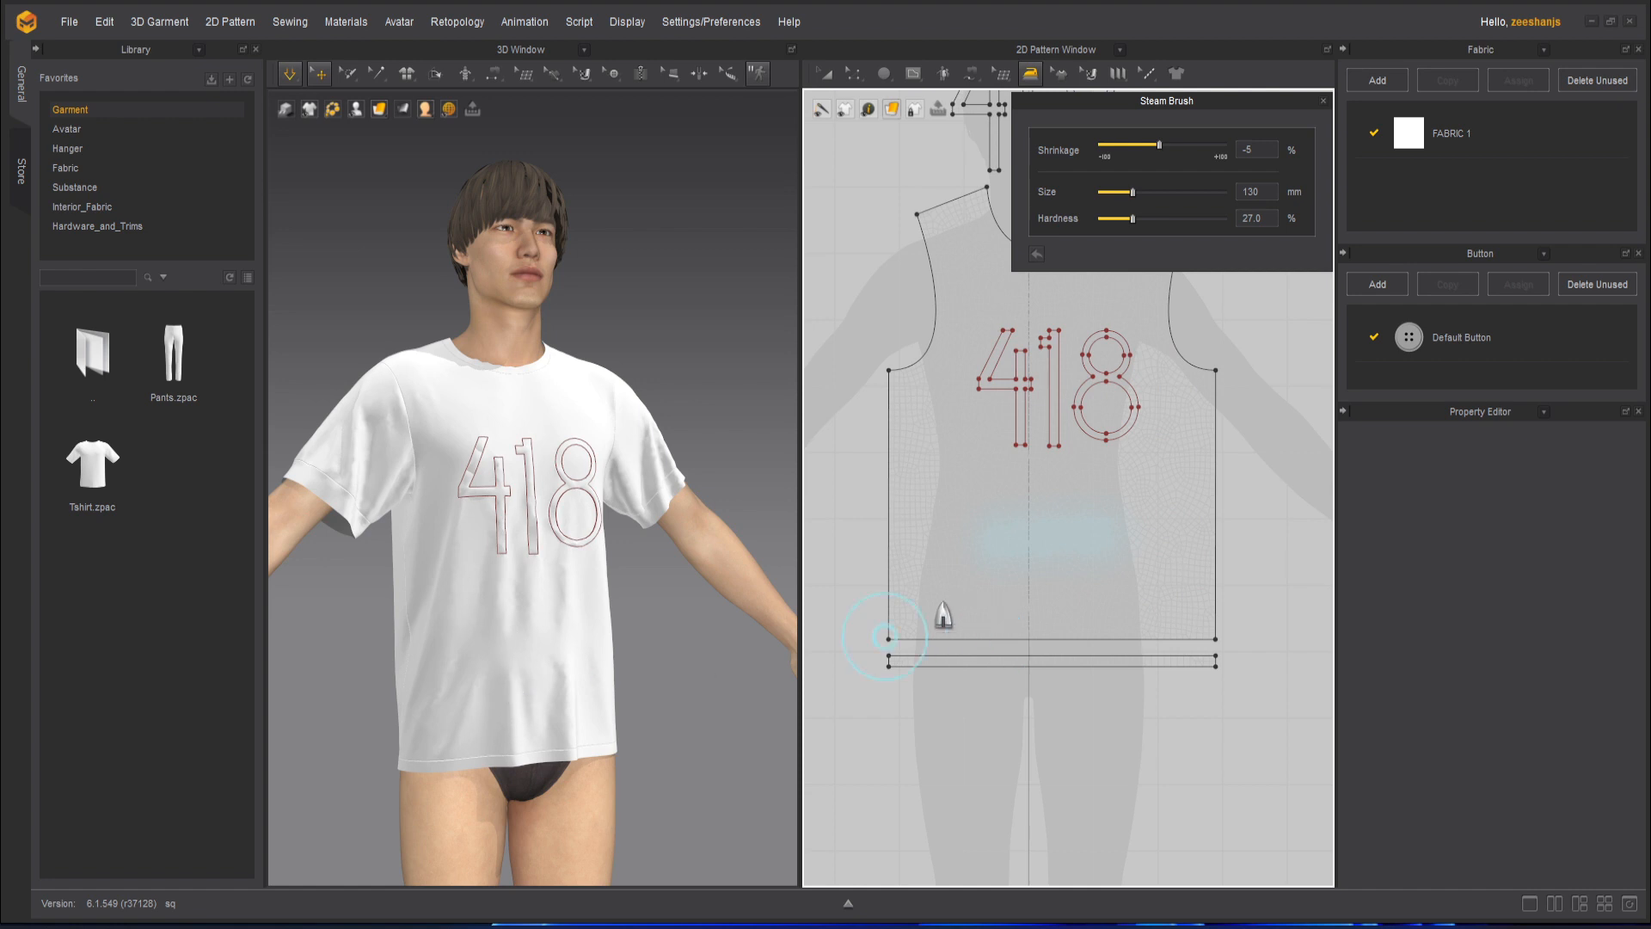
mouse_move(941, 616)
mouse_down()
mouse_move(1121, 594)
mouse_move(1006, 586)
mouse_move(952, 516)
mouse_move(1075, 516)
mouse_up()
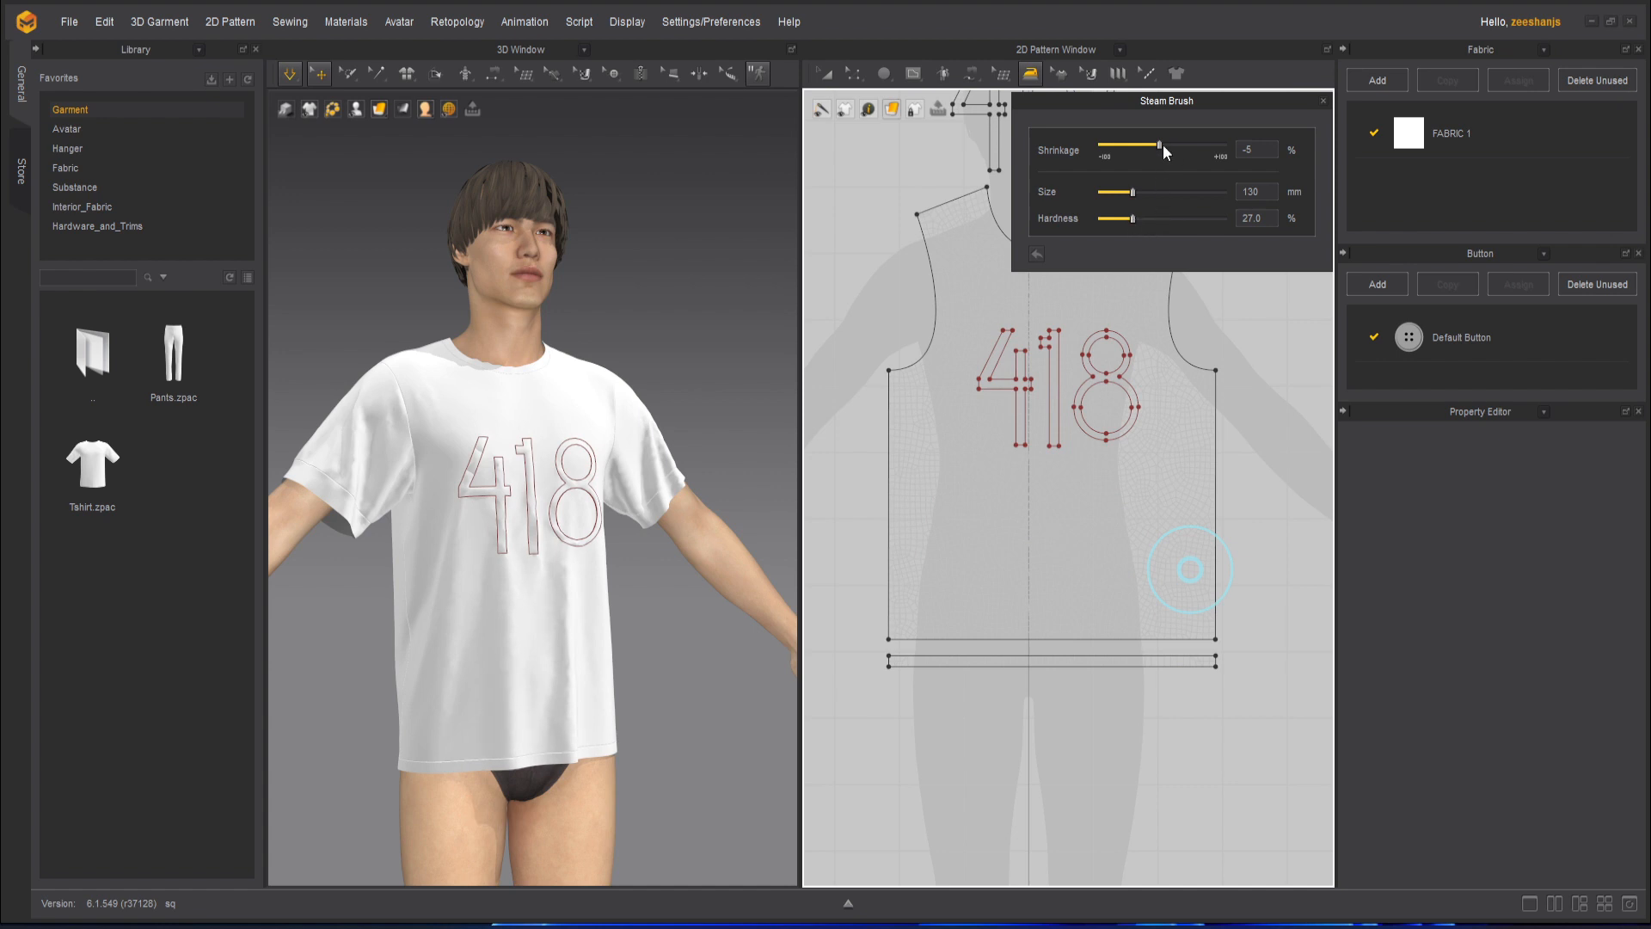
- Set shrinkage to 5% and steam a vertical band along the lower left side of the front piece
drag(1164, 148, 1167, 148)
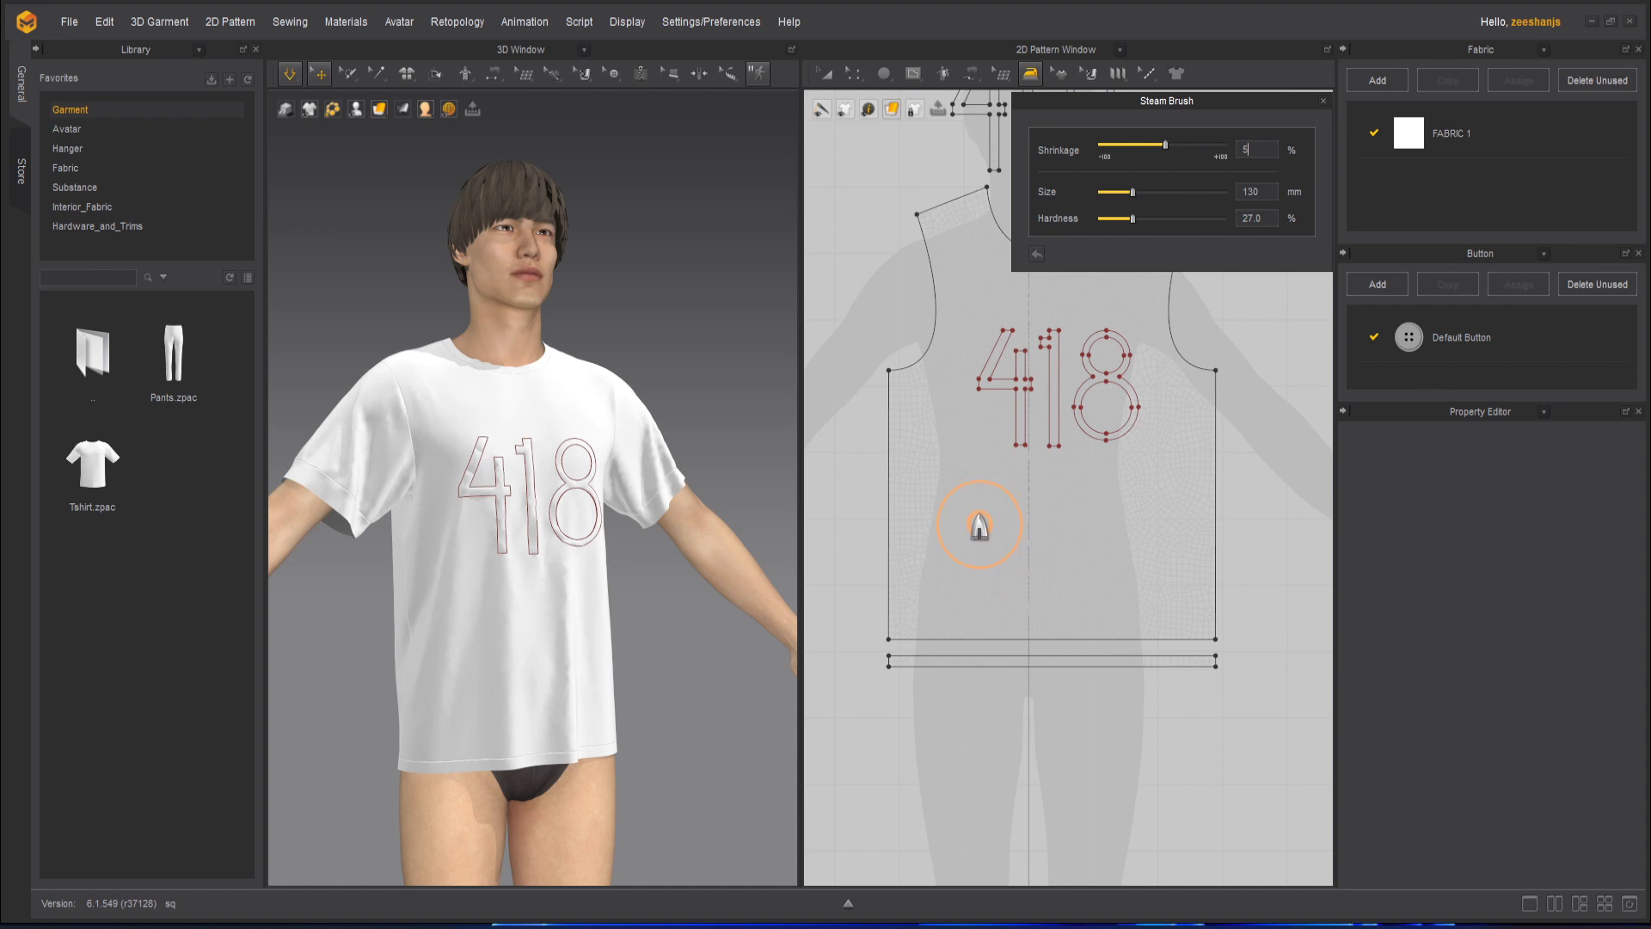
click(455, 686)
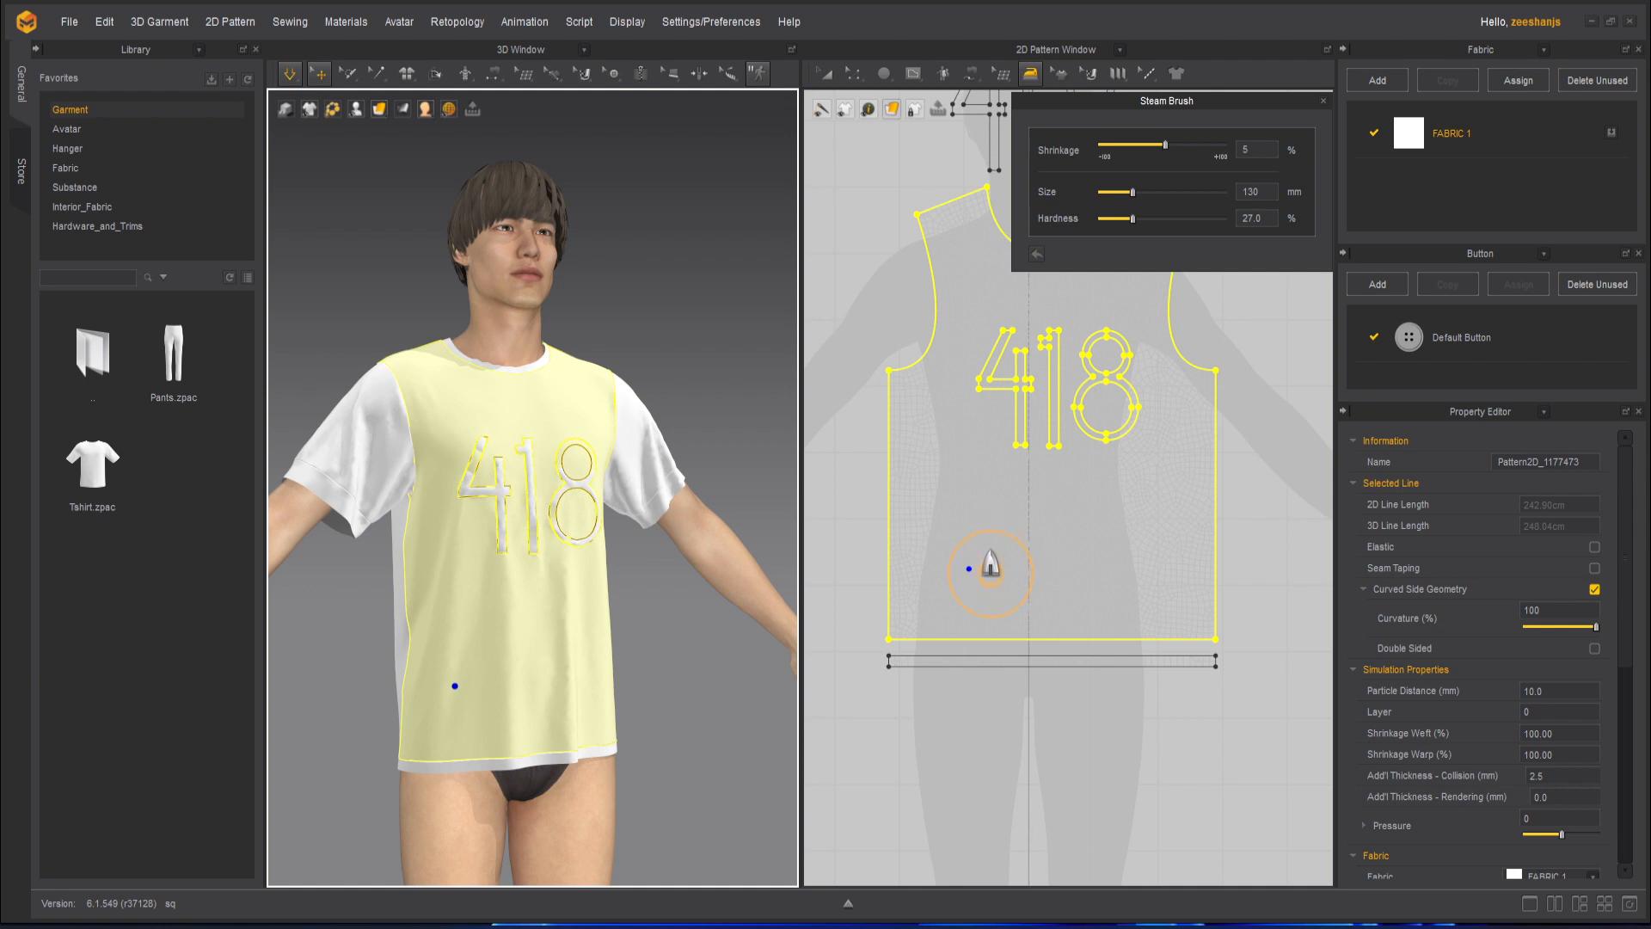
drag(969, 516, 972, 628)
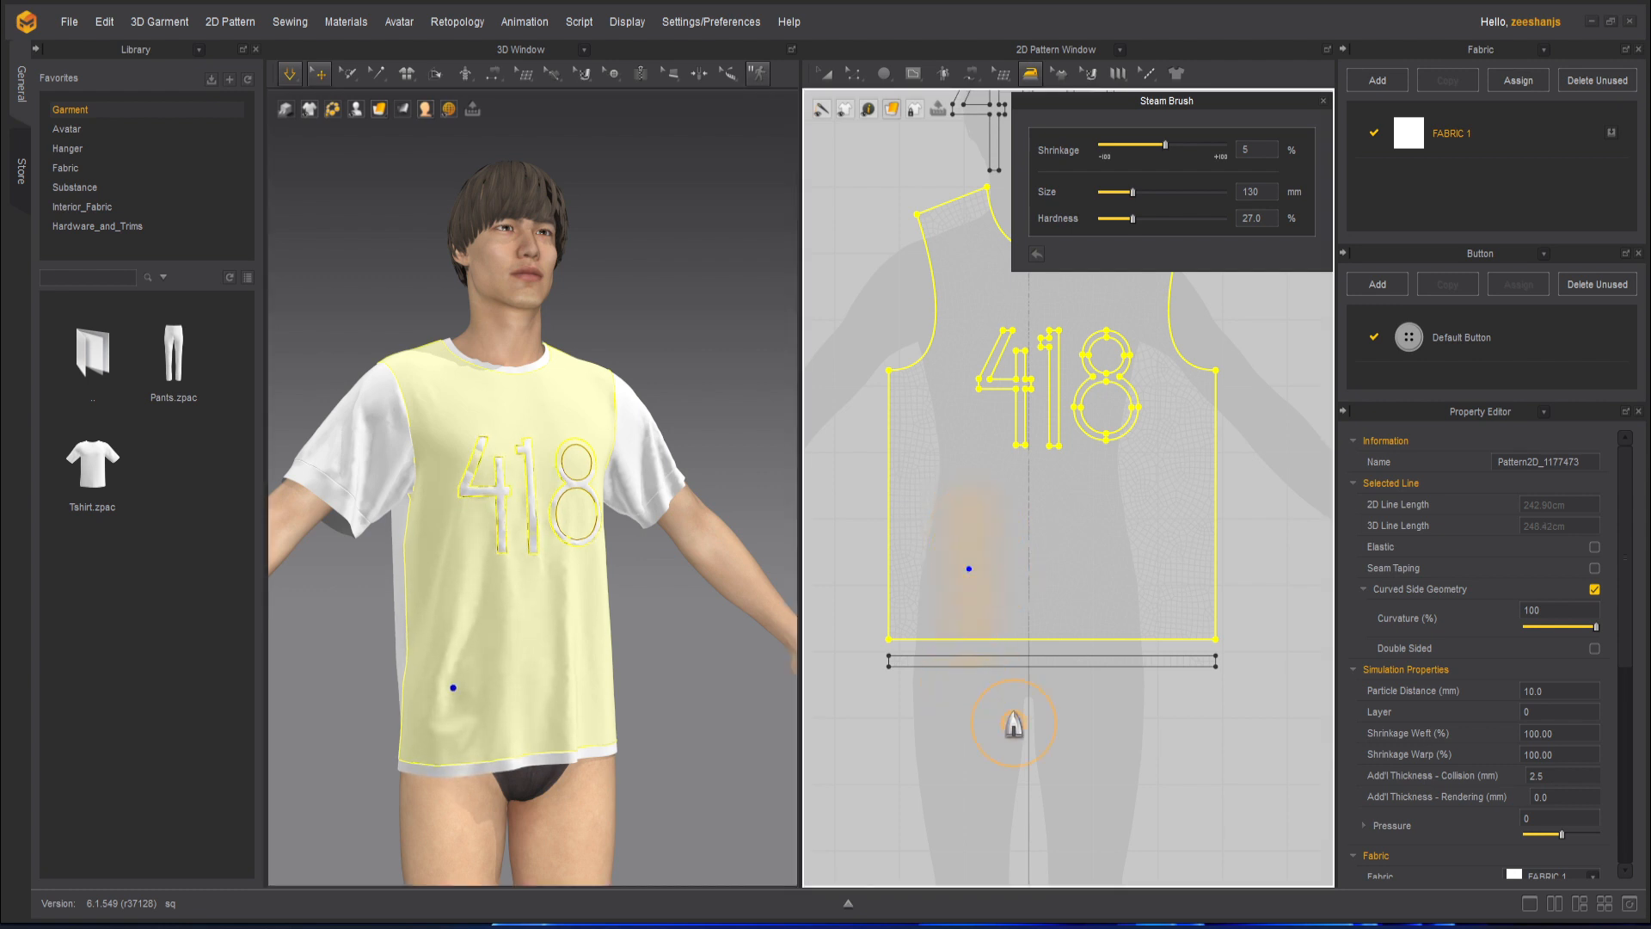
click(714, 712)
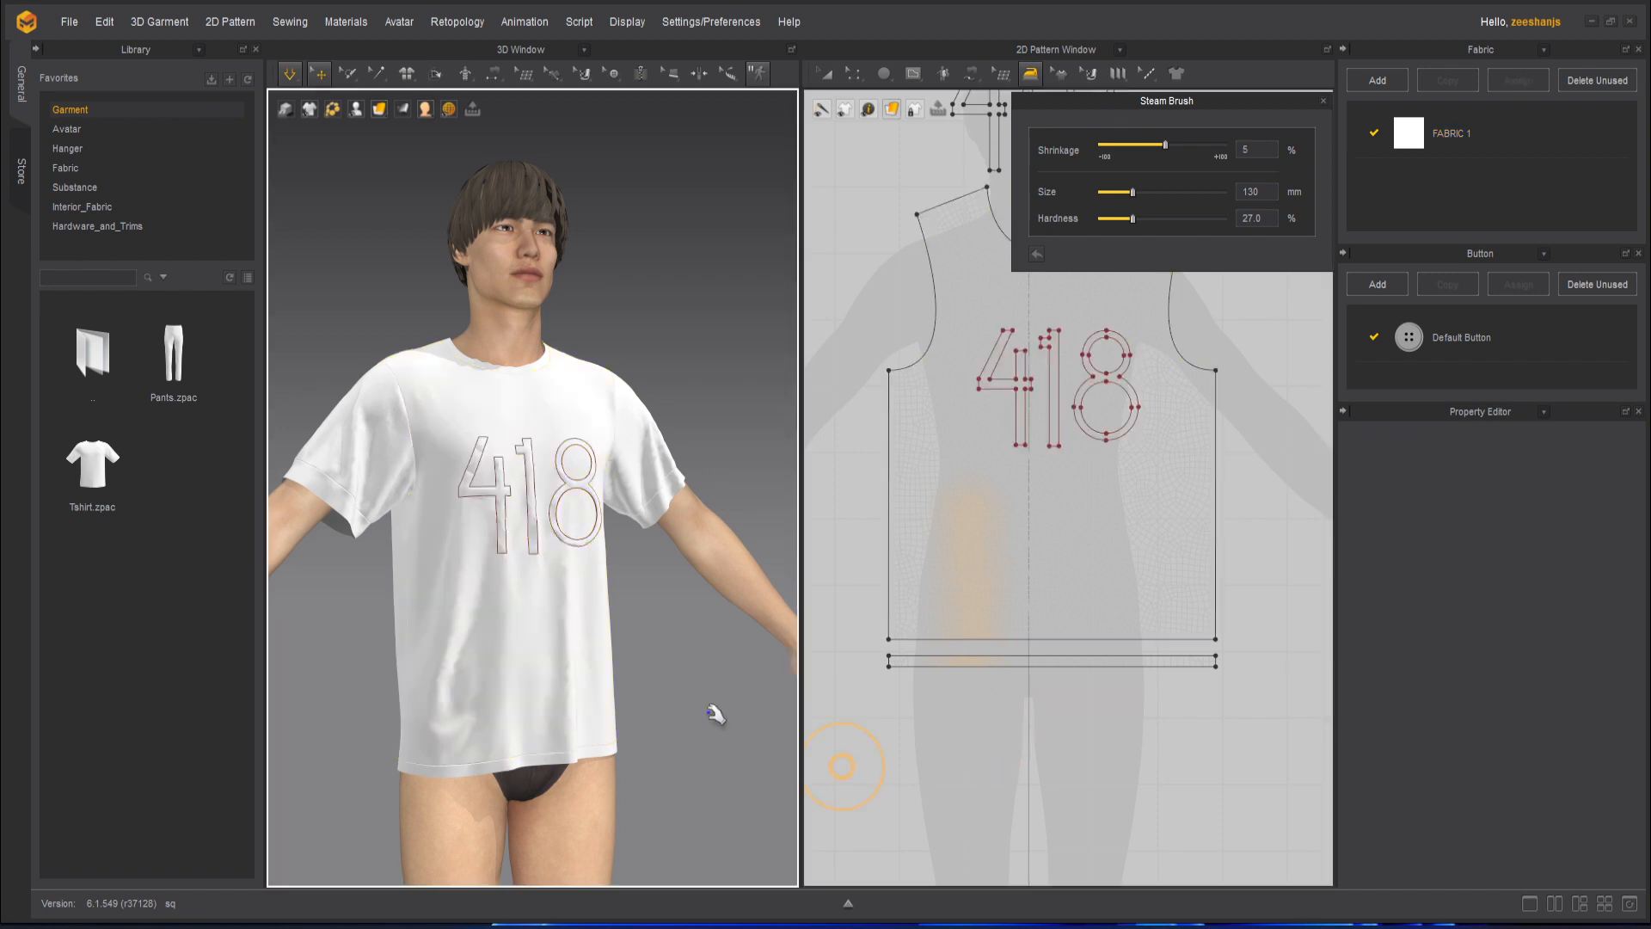
drag(951, 527, 972, 615)
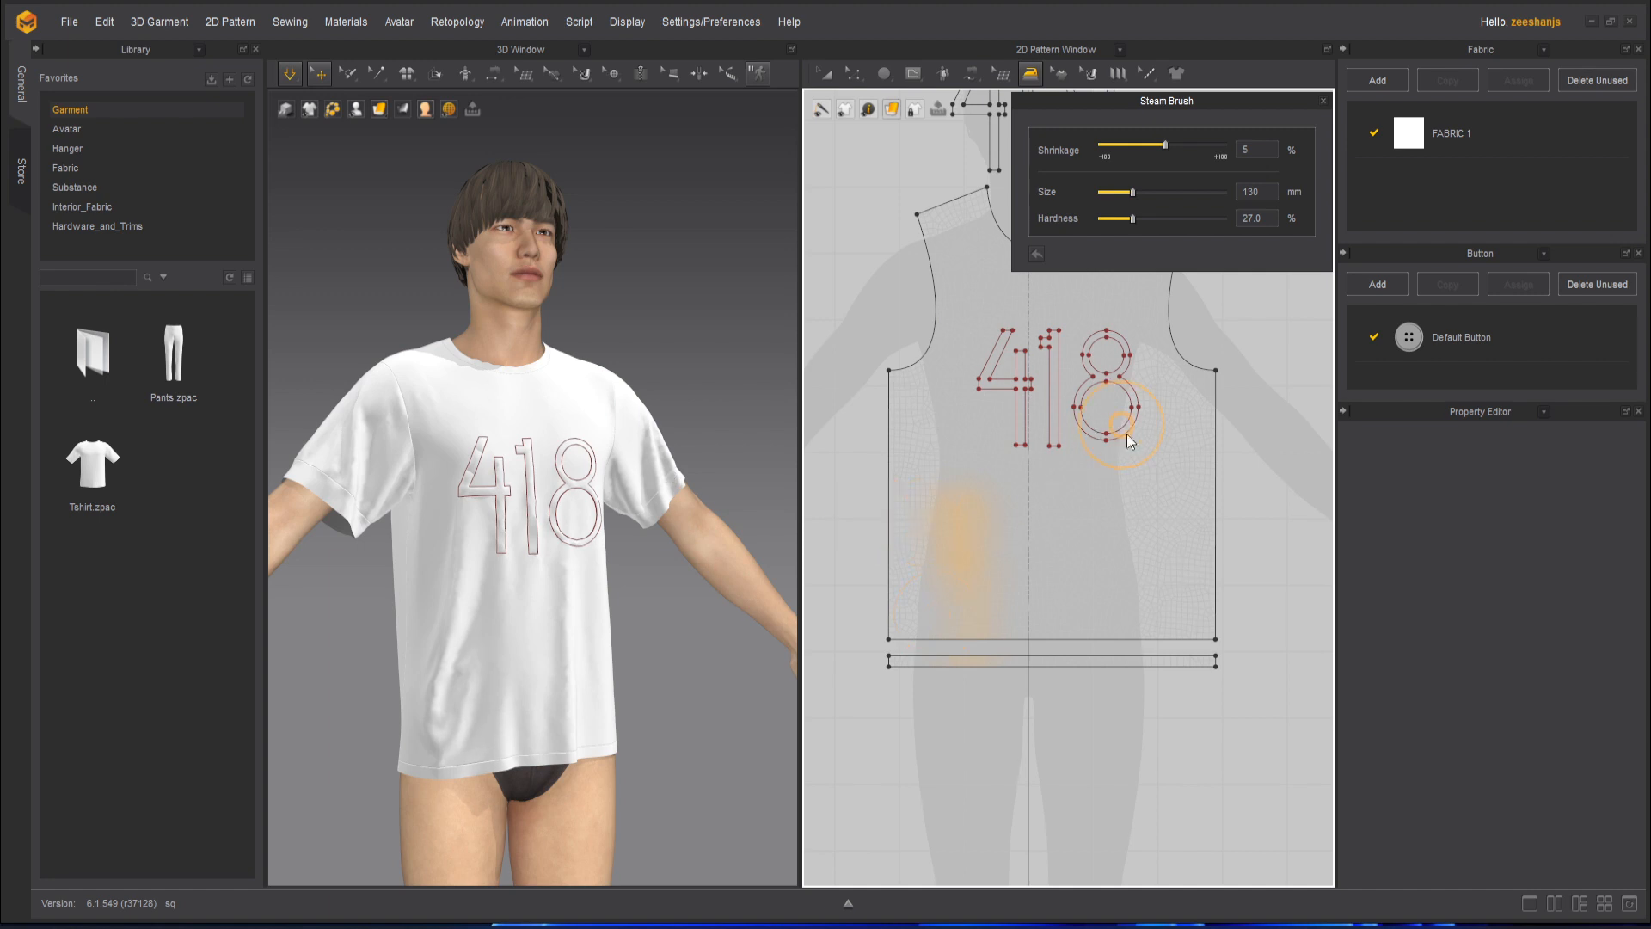
- Steam a curved band beneath the front neckline, from shoulder to shoulder, with repeated strokes
middle_drag(1122, 425, 1132, 556)
mouse_move(998, 400)
mouse_down()
mouse_move(1090, 427)
mouse_move(1135, 408)
mouse_up()
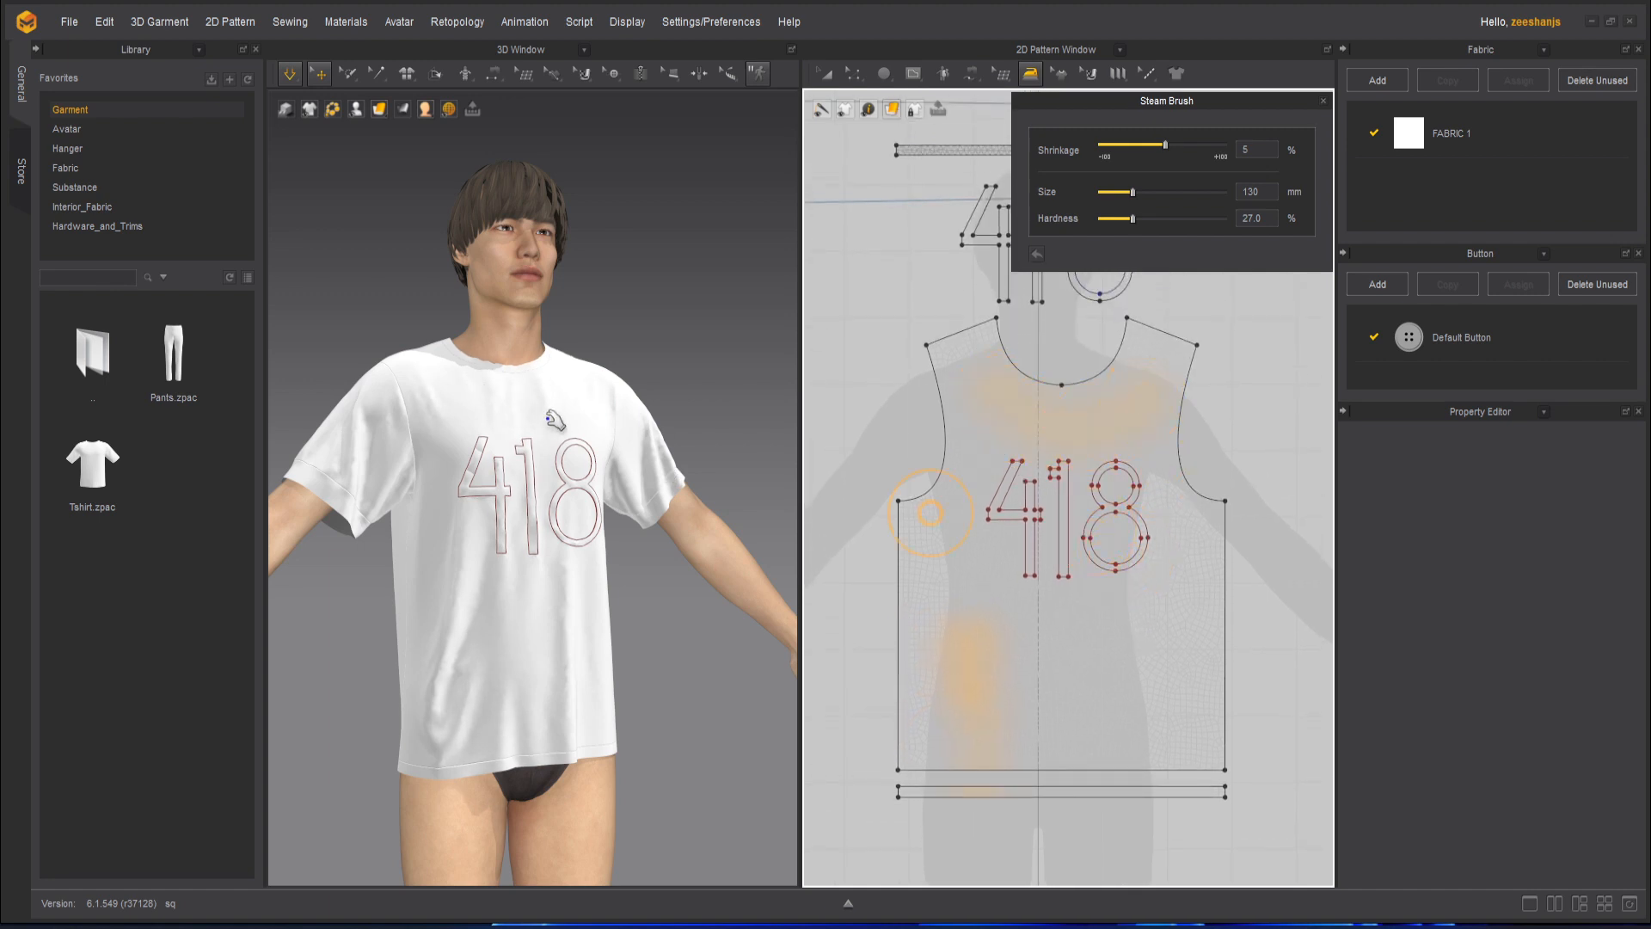
mouse_move(972, 379)
mouse_down()
mouse_move(1002, 406)
mouse_move(1153, 368)
mouse_move(1127, 422)
mouse_move(1045, 432)
mouse_up()
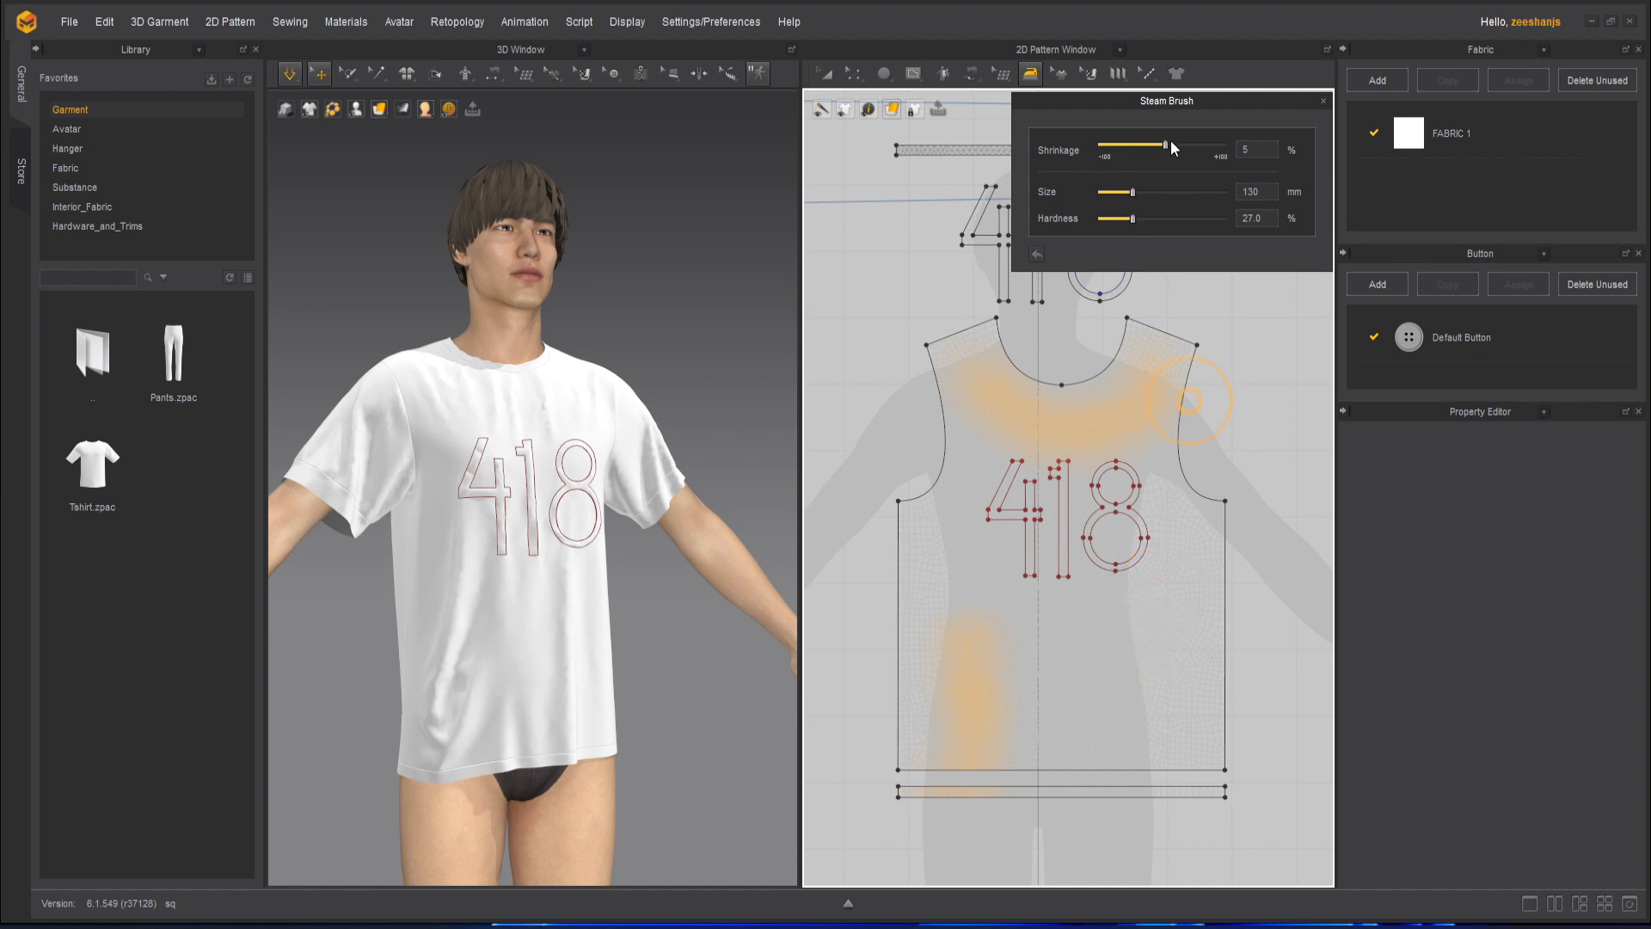
- Try steaming the front piece's lower right side with shrinkage at 79%, and undo the stroke
drag(1166, 141, 1205, 143)
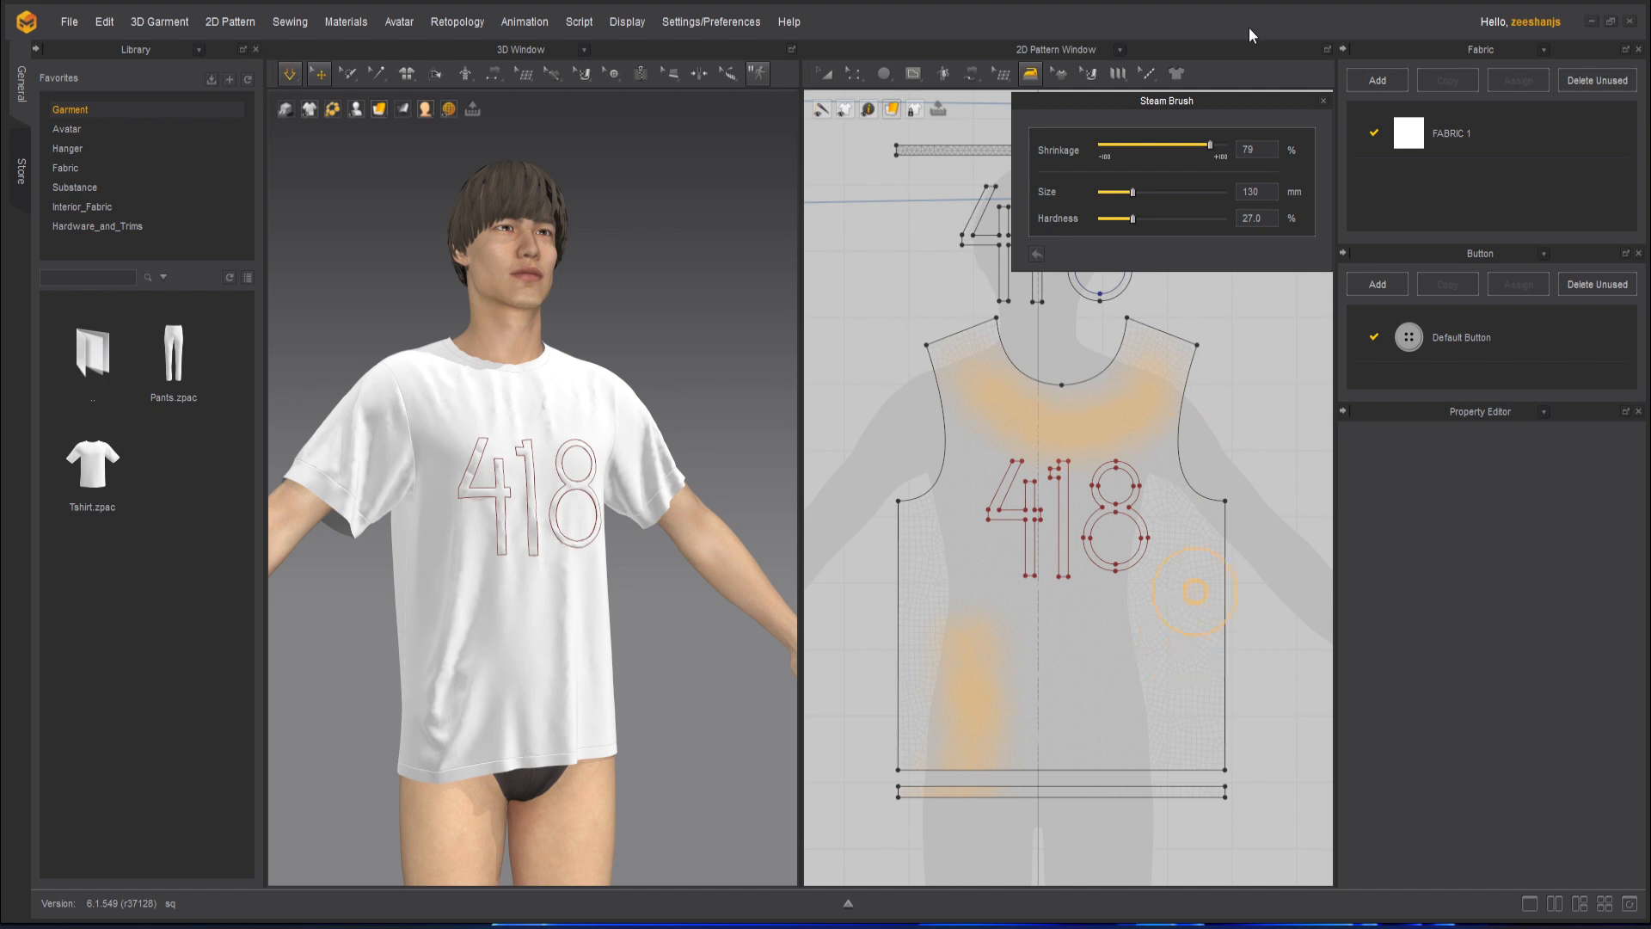
drag(1150, 654, 1185, 767)
right_drag(757, 751, 604, 751)
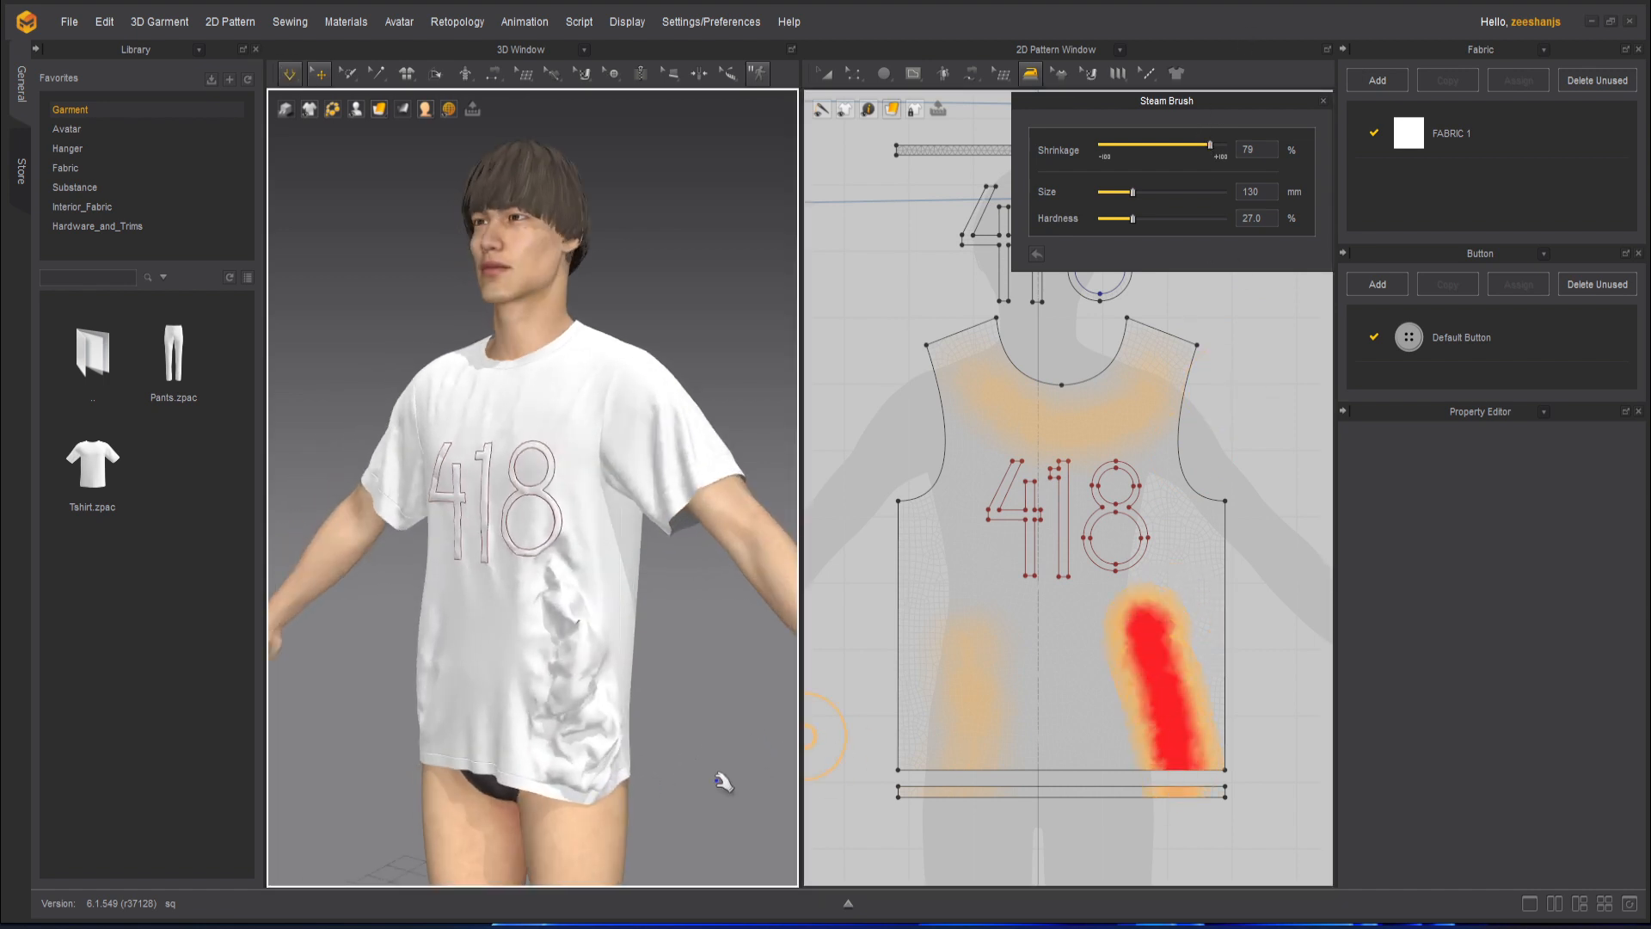
key(ctrl+z)
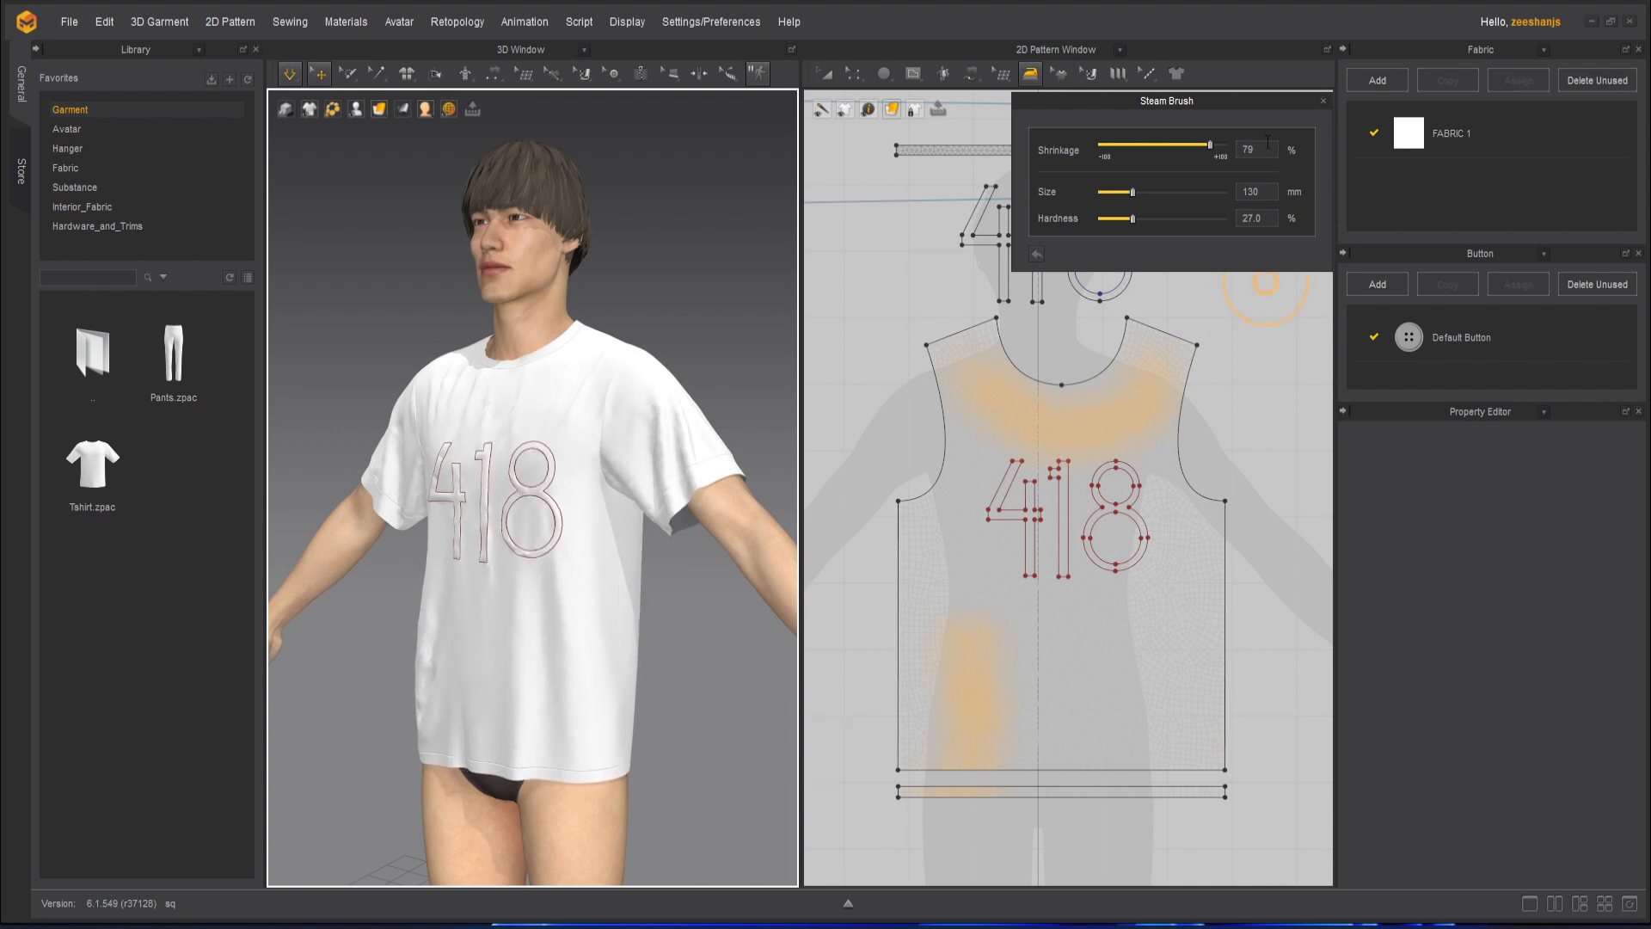
- Set shrinkage to 5% and steam a vertical band along the lower right side of the front piece
double_click(1241, 151)
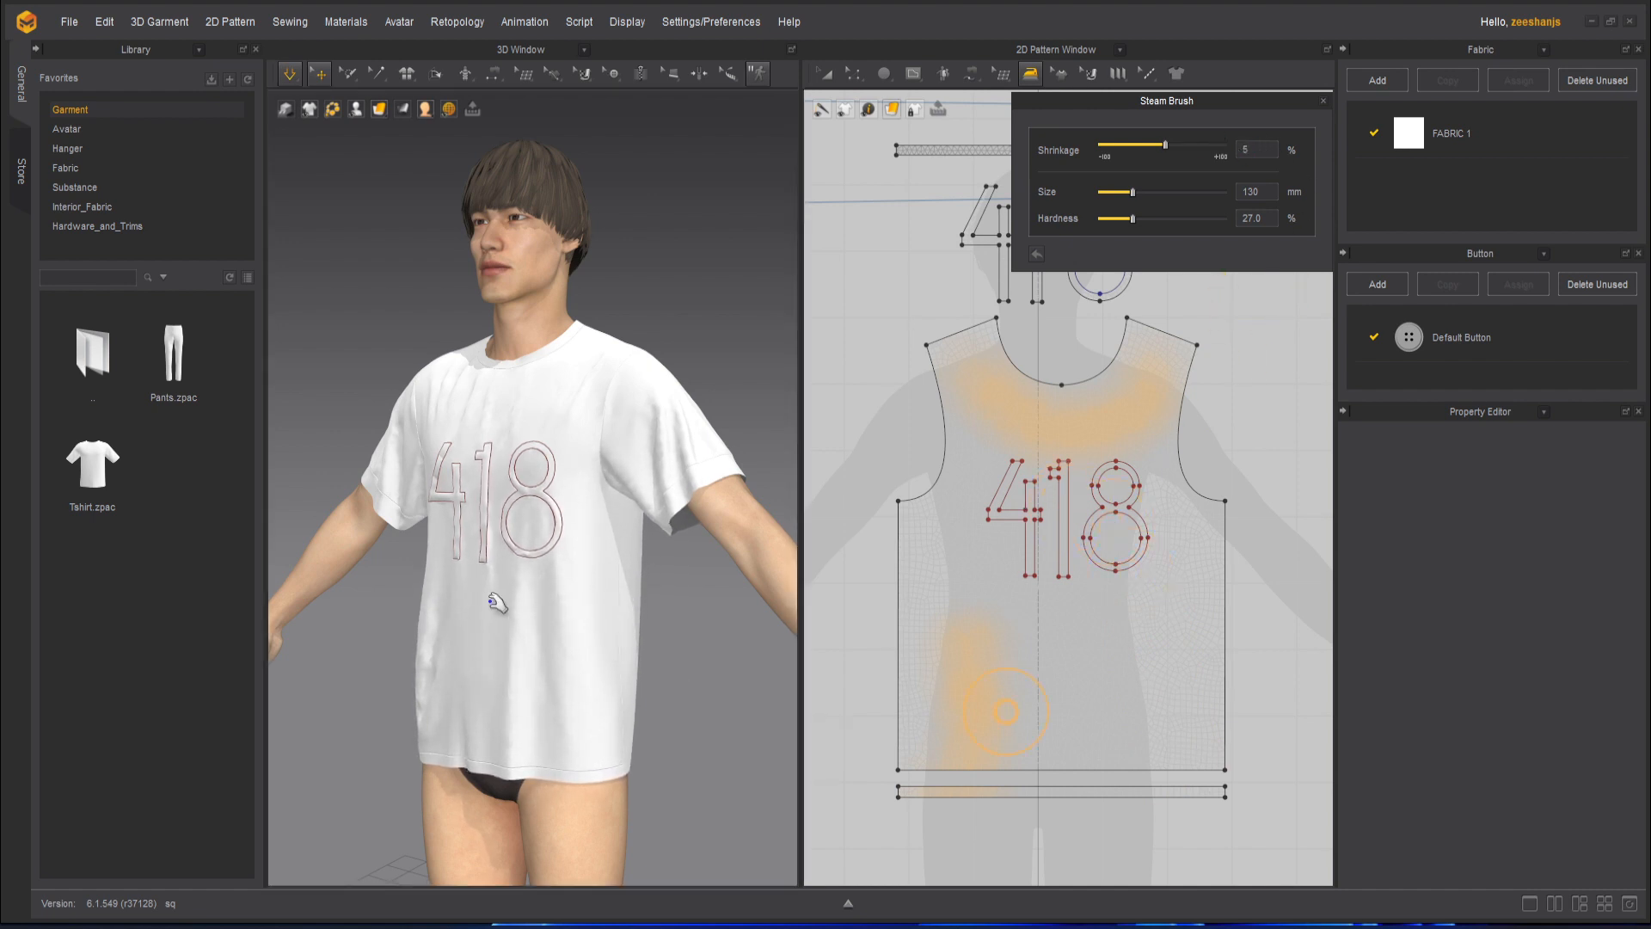
right_drag(499, 604, 568, 590)
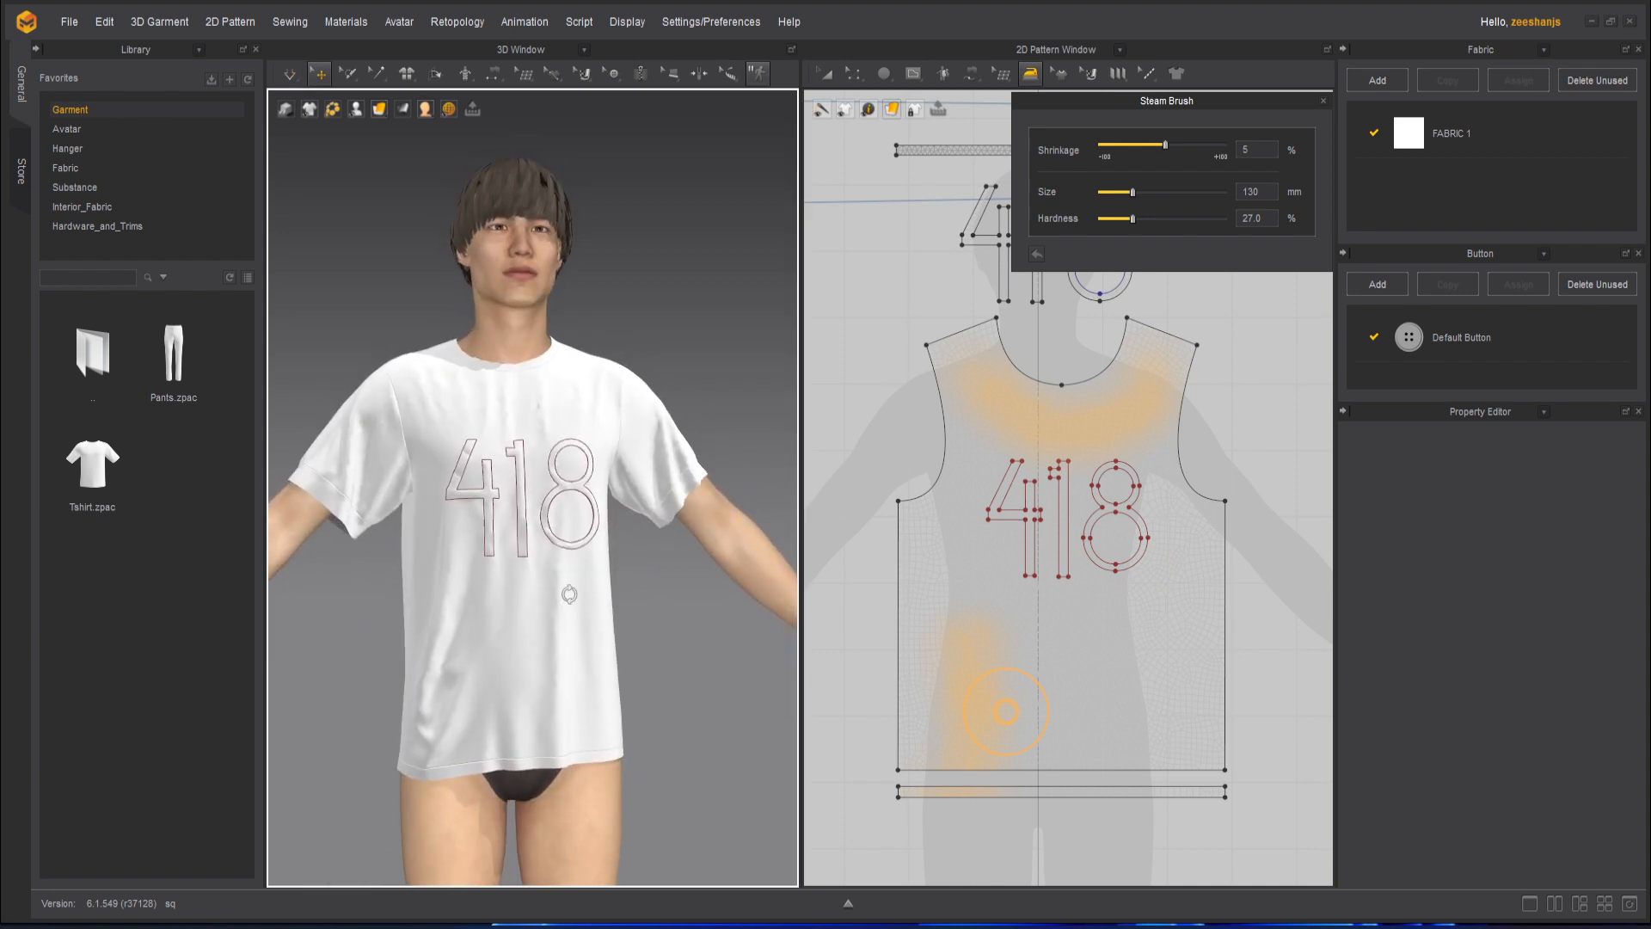
drag(1146, 646, 1174, 740)
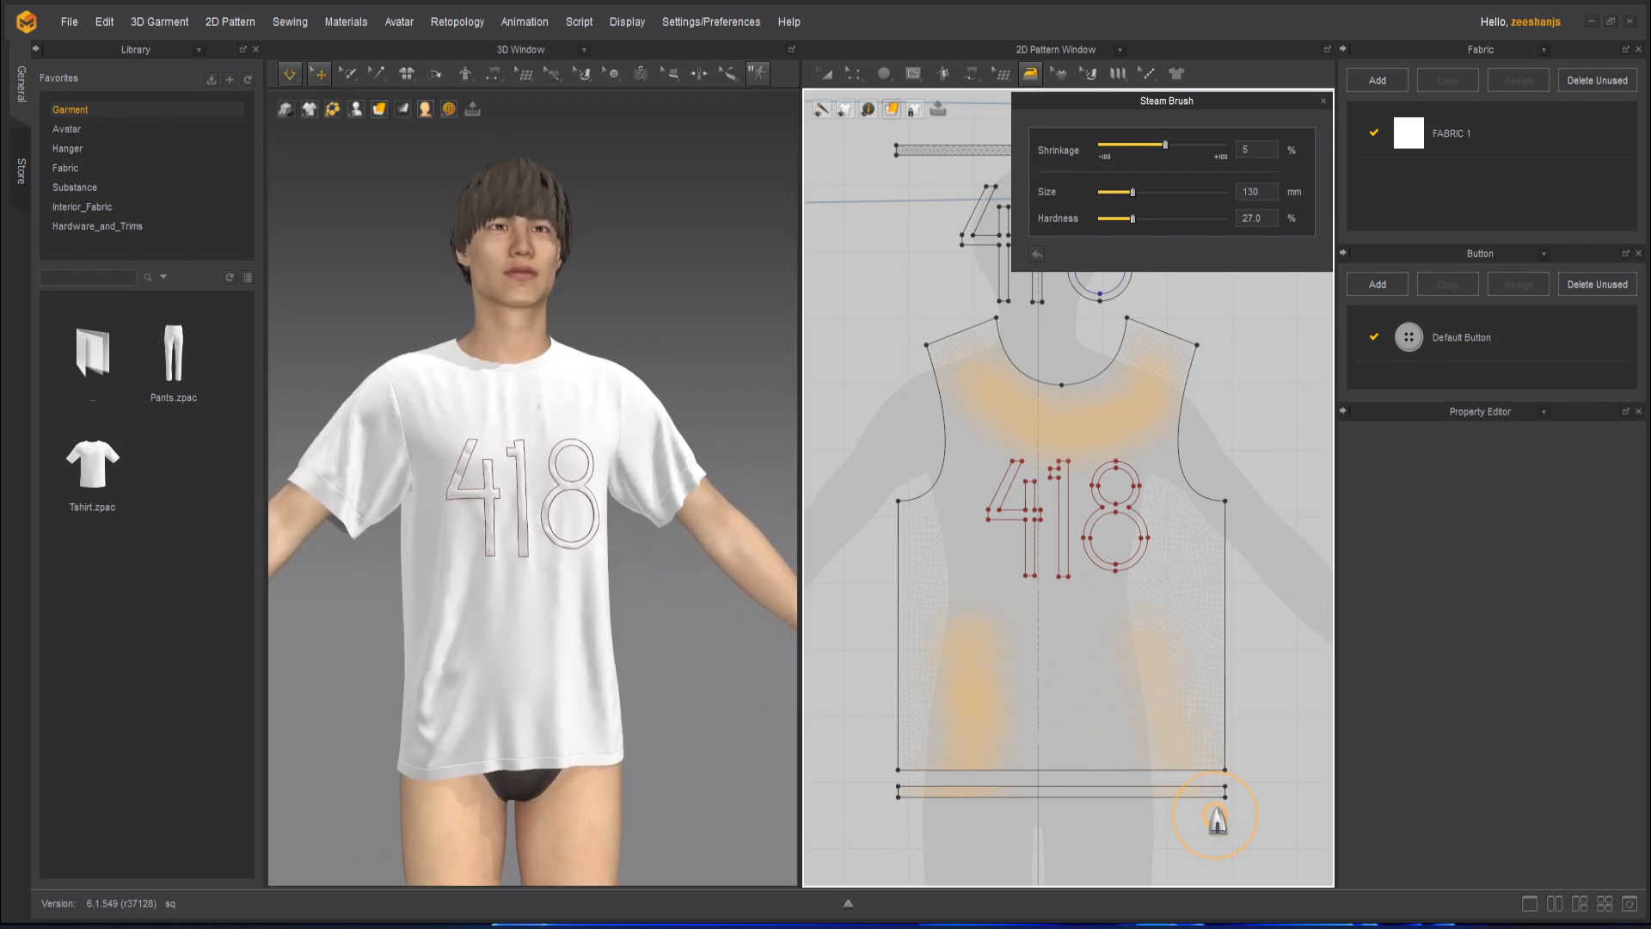
- Set shrinkage to -5%, steam the back piece just below its neckline, and check the shirt's front on the avatar
right_drag(404, 585, 554, 456)
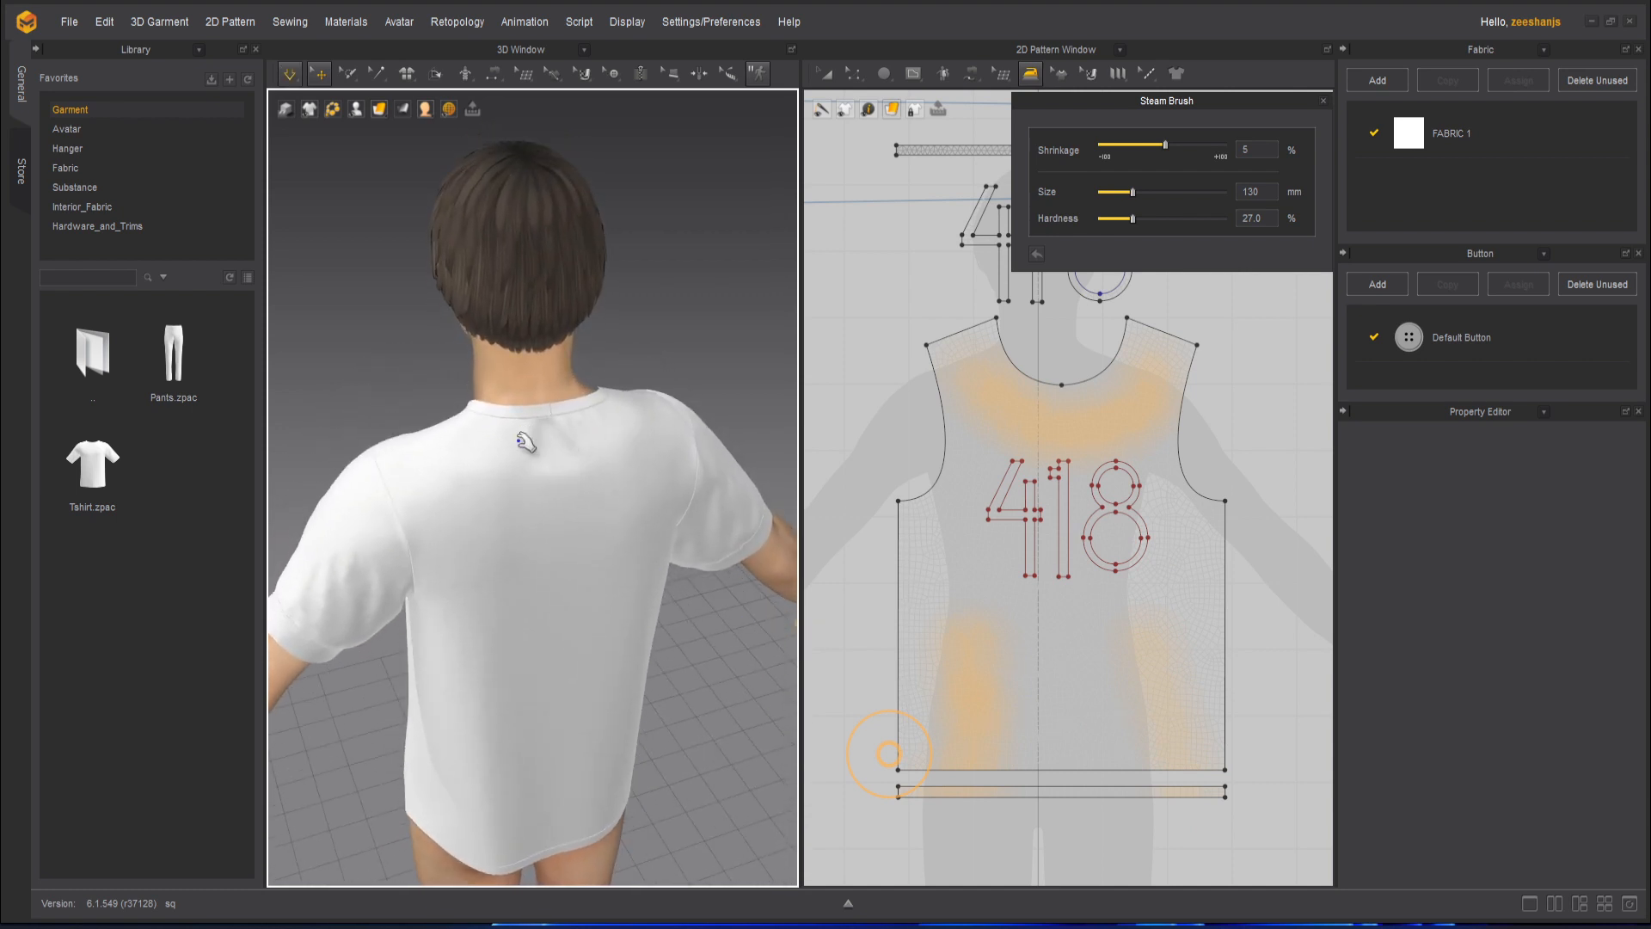
click(1255, 150)
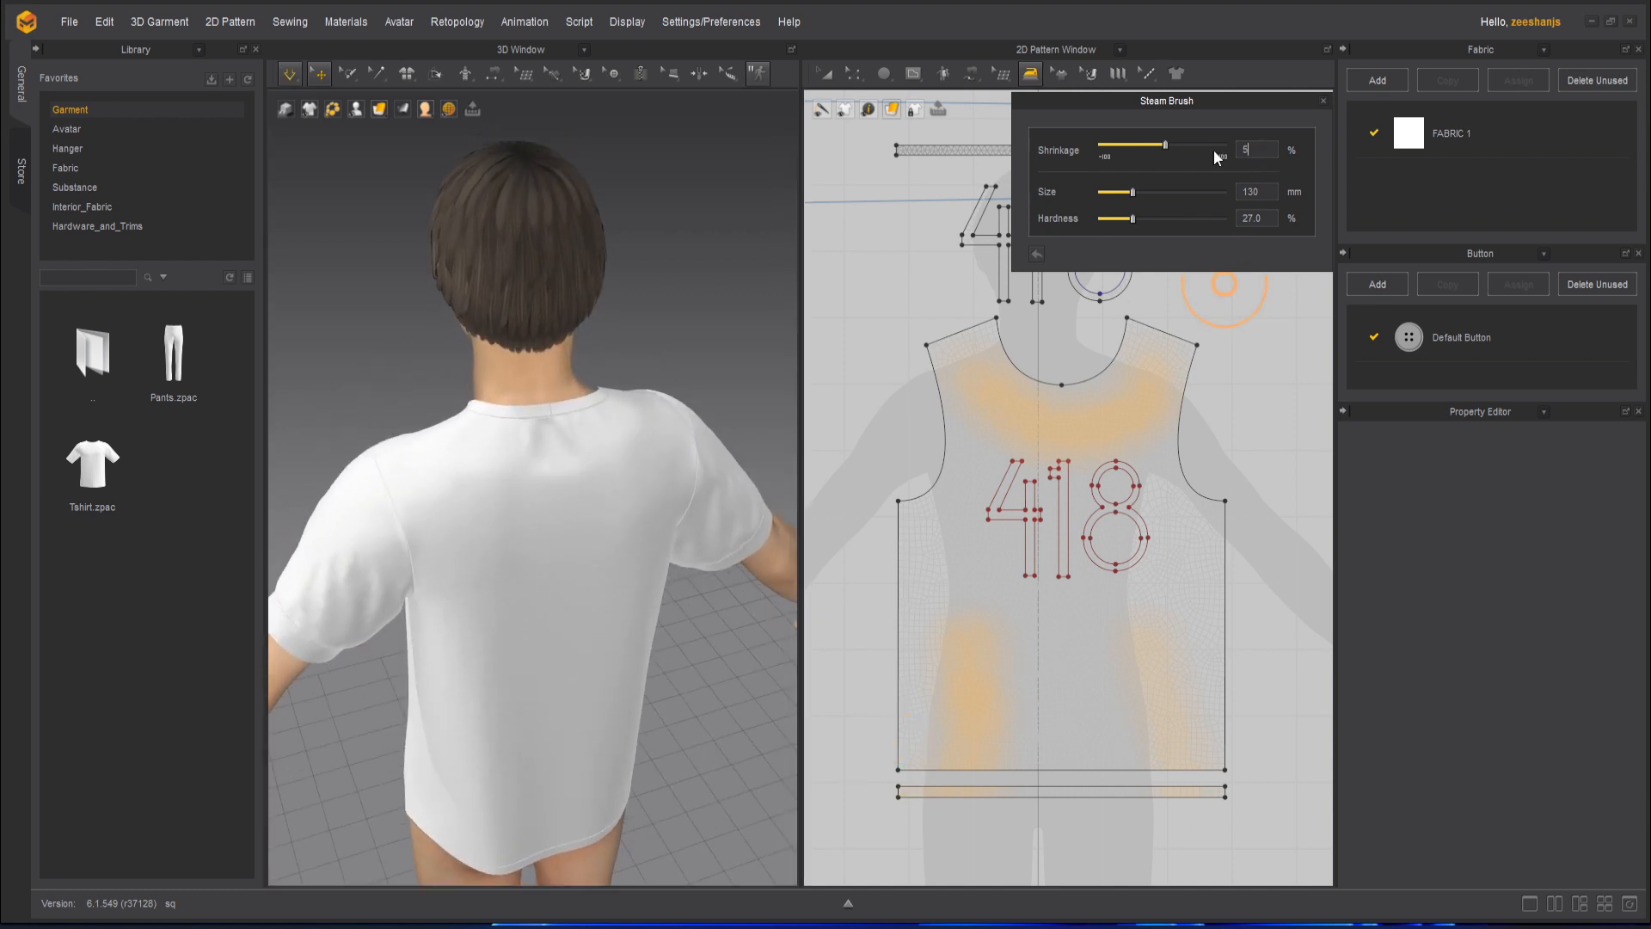
text(-5)
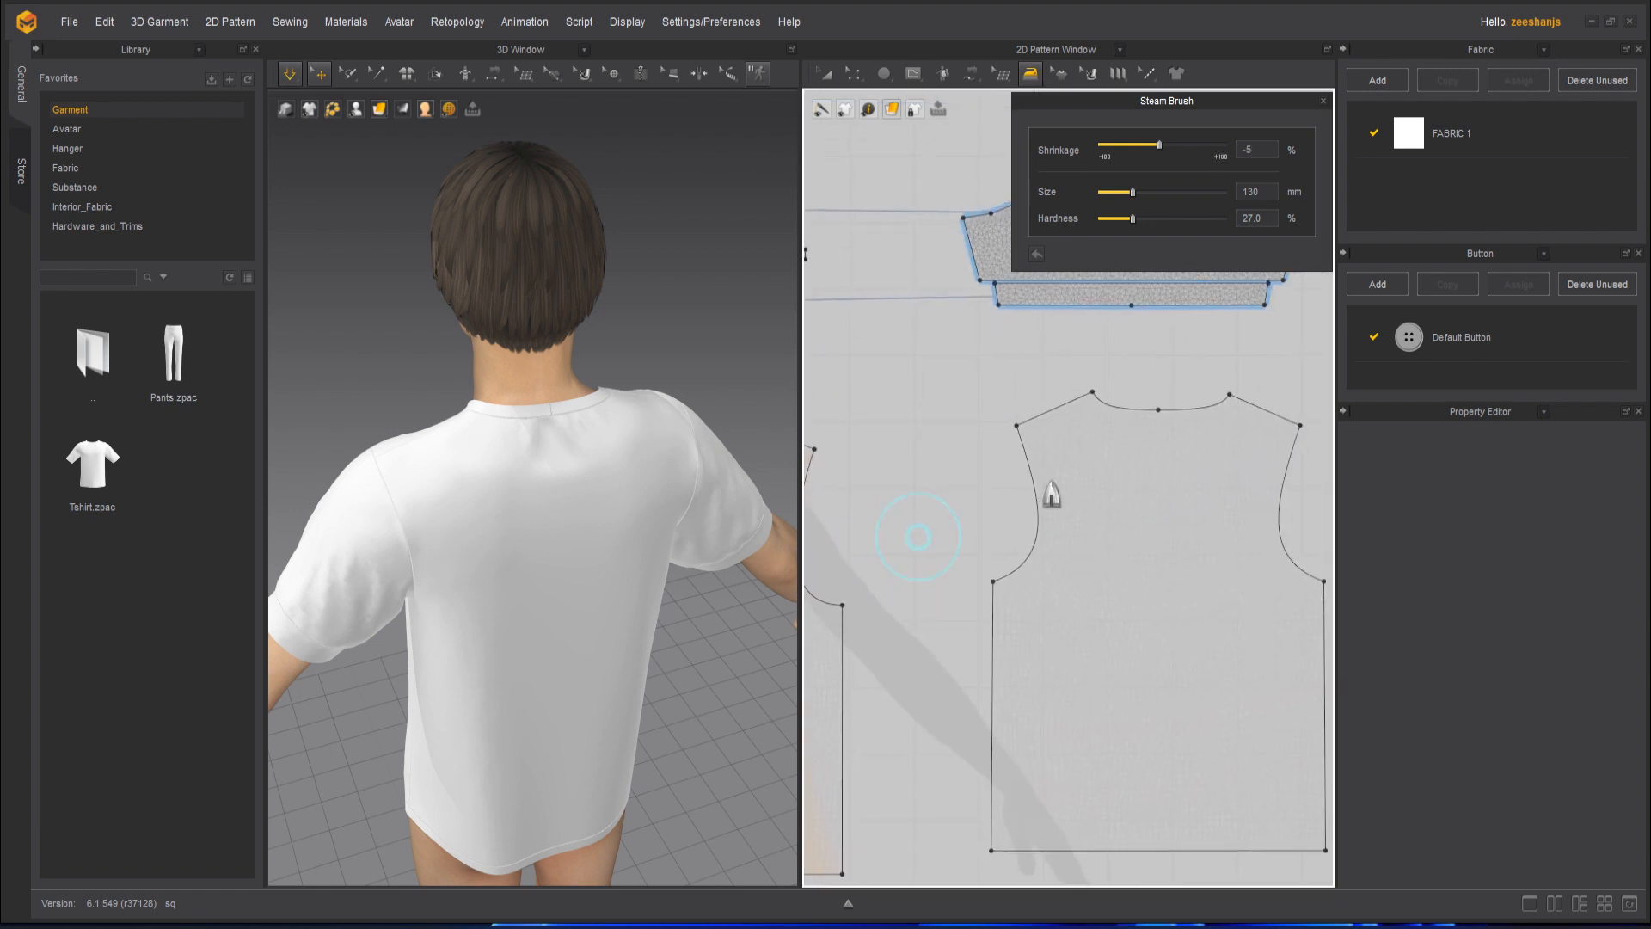
mouse_move(1075, 460)
mouse_down()
mouse_move(1098, 442)
mouse_move(1235, 441)
mouse_move(1087, 439)
mouse_move(1221, 422)
mouse_up()
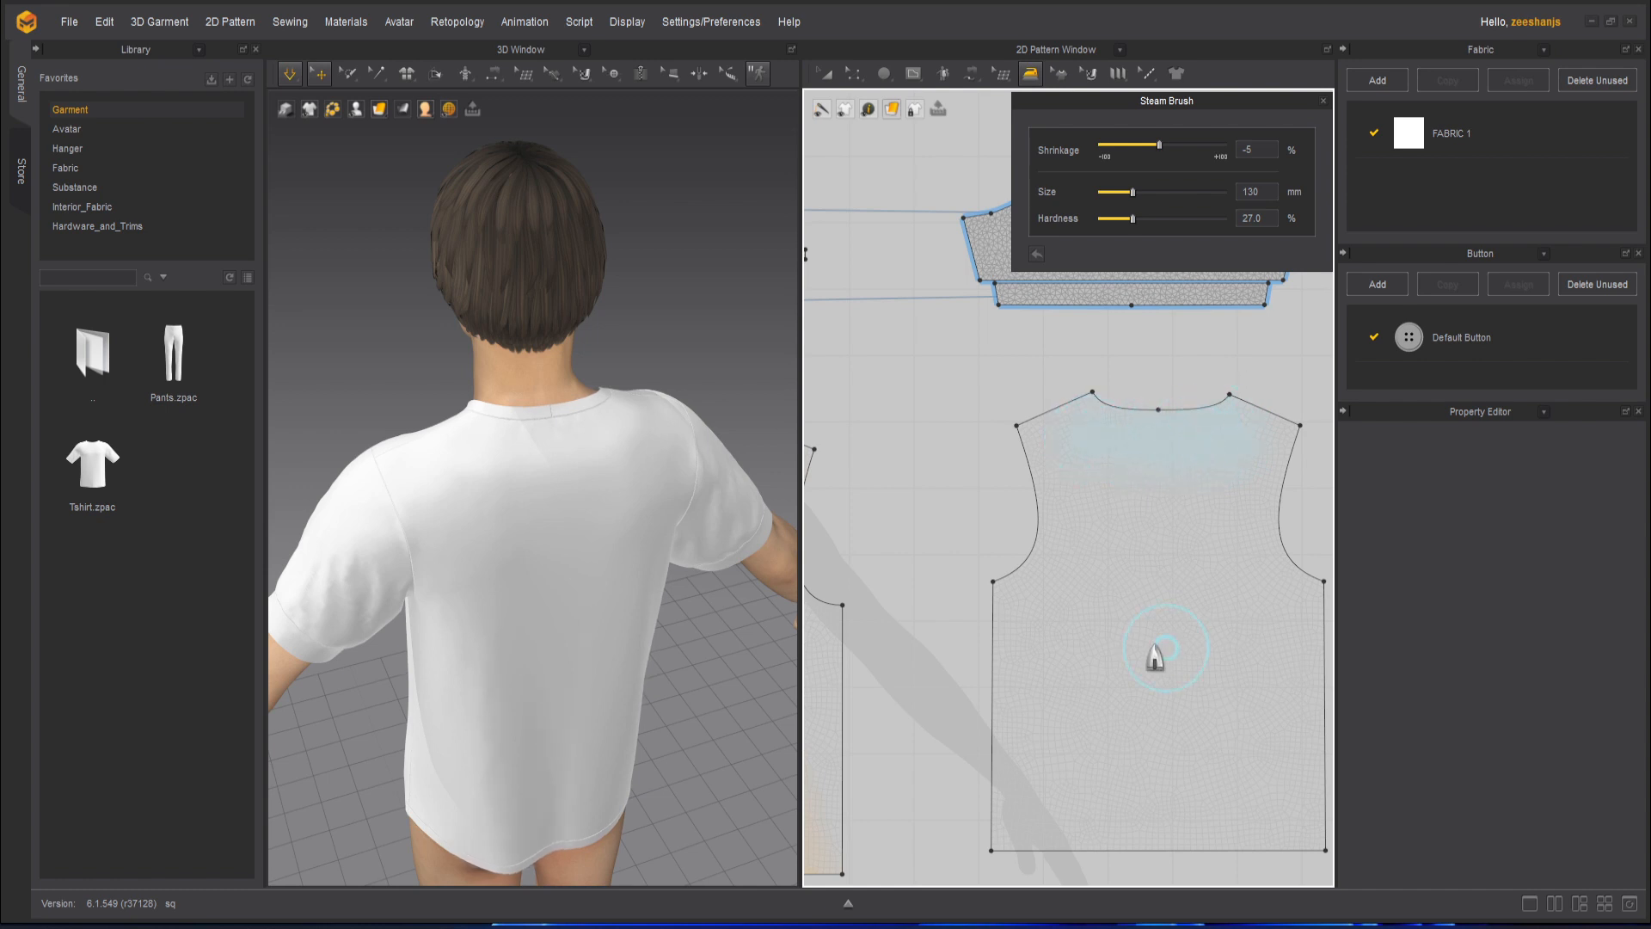
right_drag(654, 581, 678, 637)
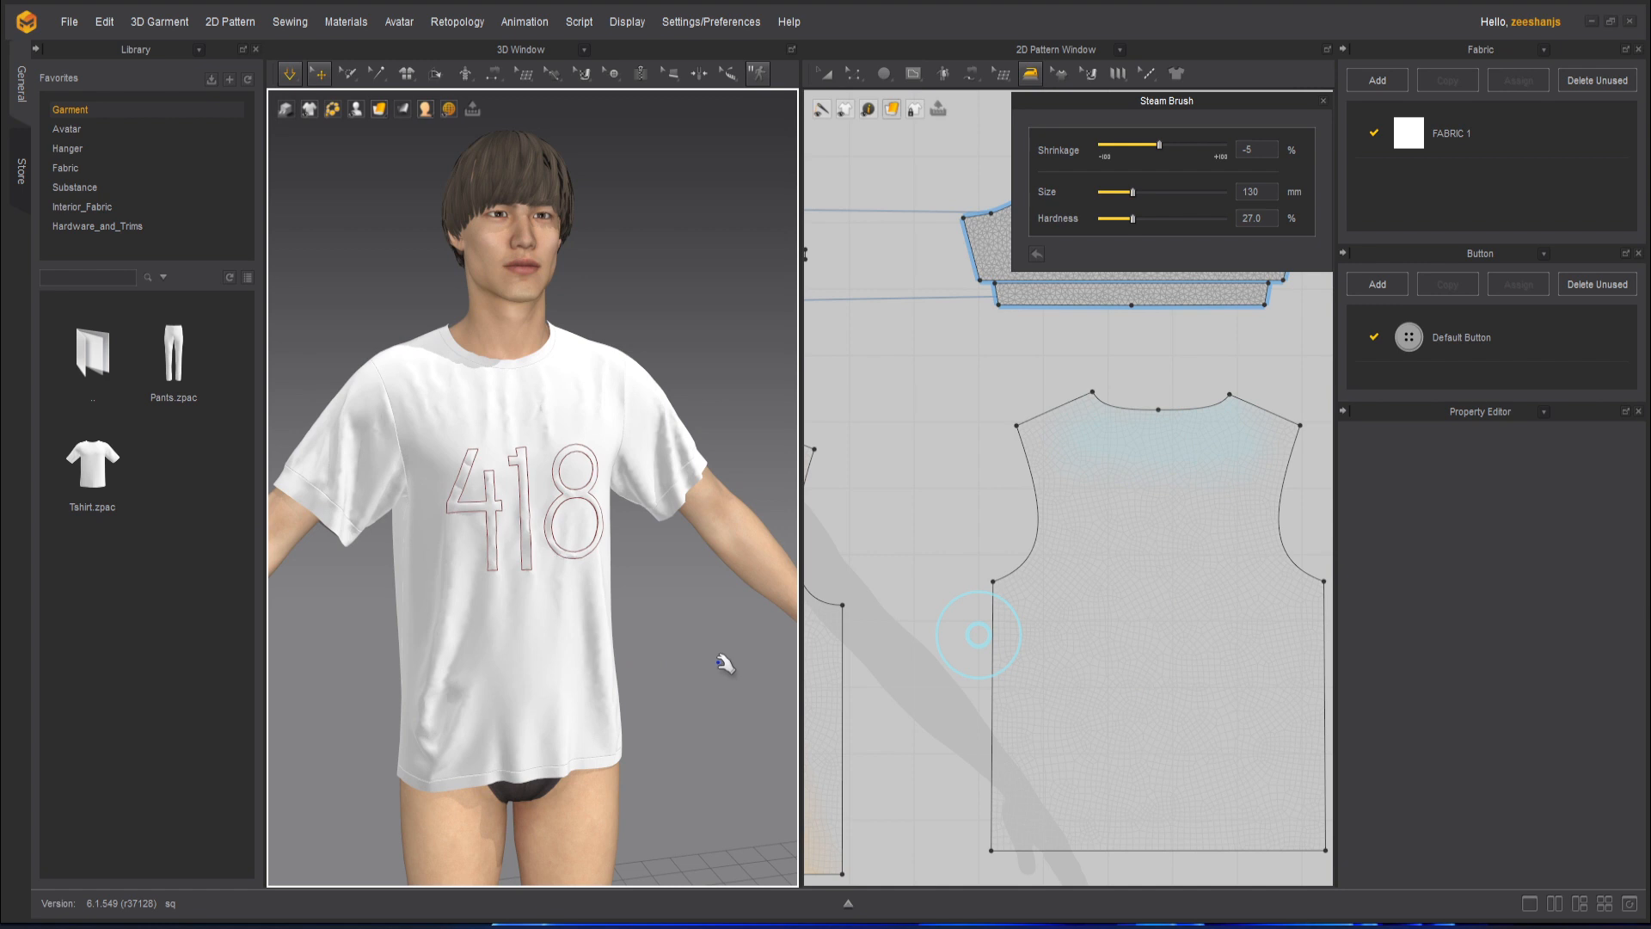
right_drag(960, 597, 1277, 524)
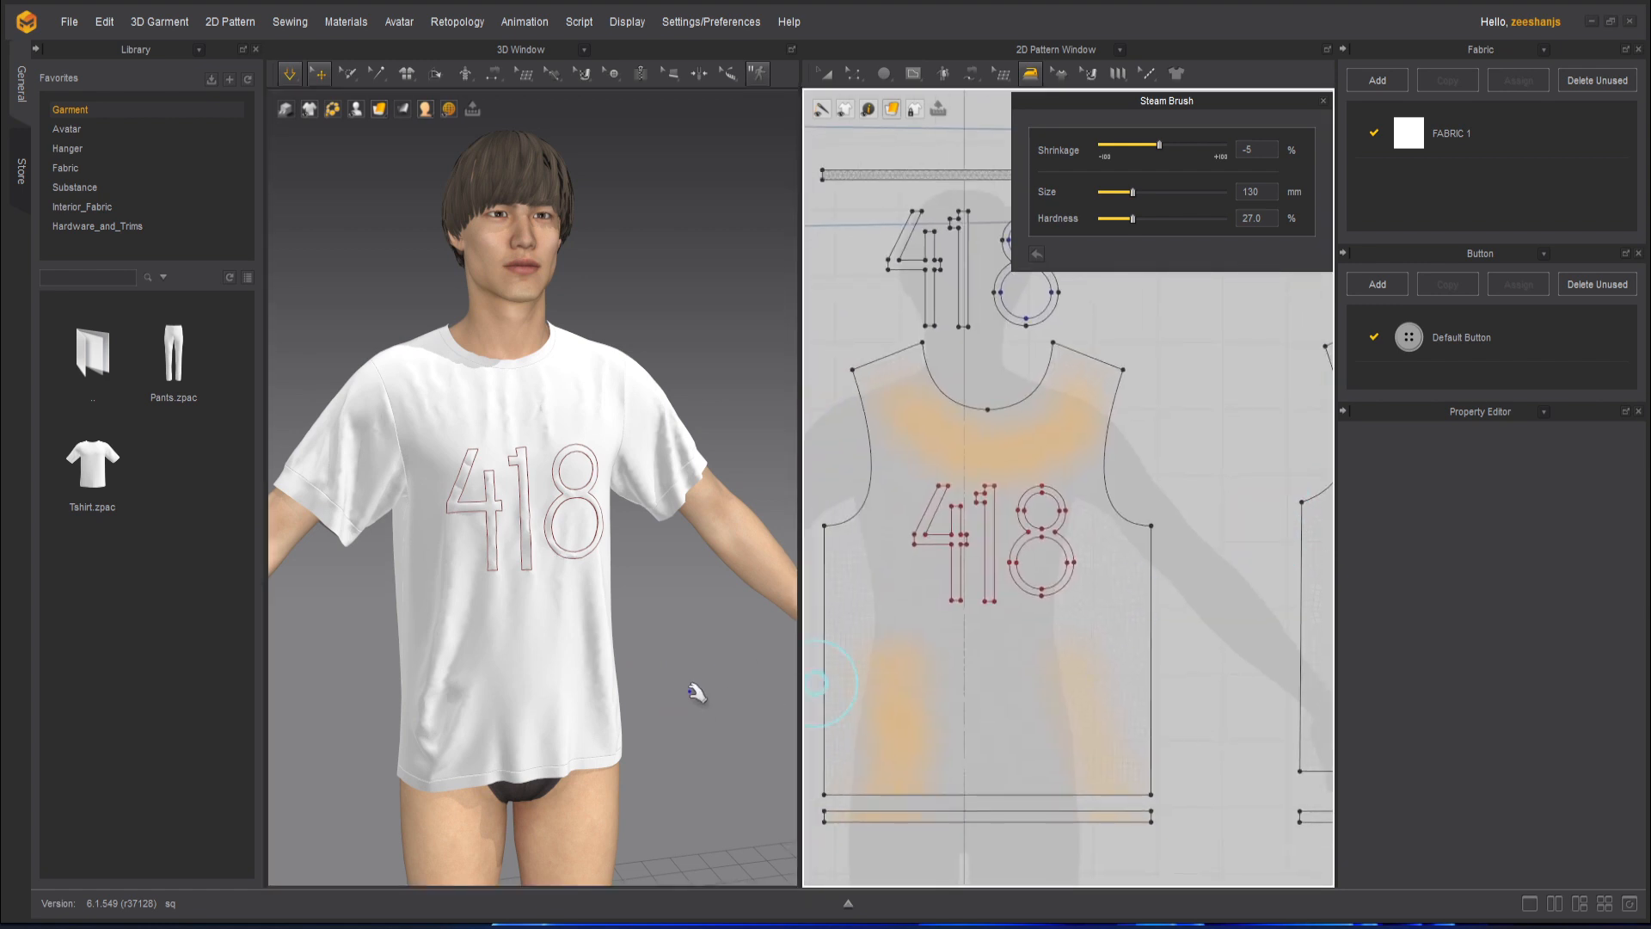
- Undo the earlier steam strokes on the shirt's front and back pieces, and deselect the front piece
right_drag(697, 693, 712, 669)
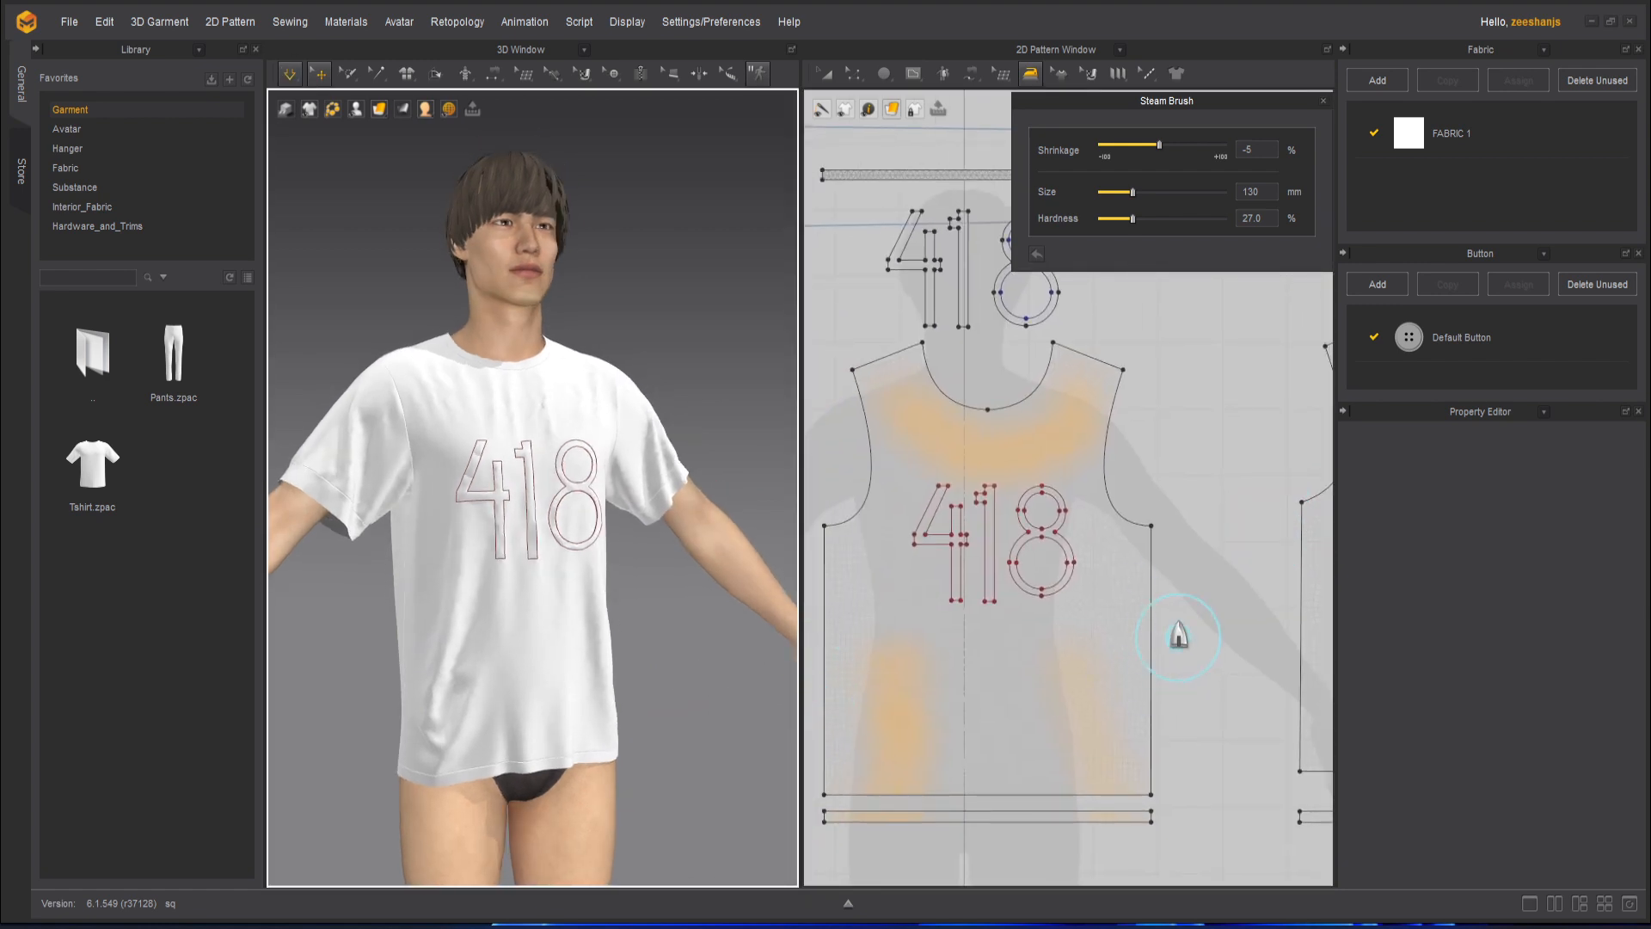
click(1205, 641)
key(ctrl+z)
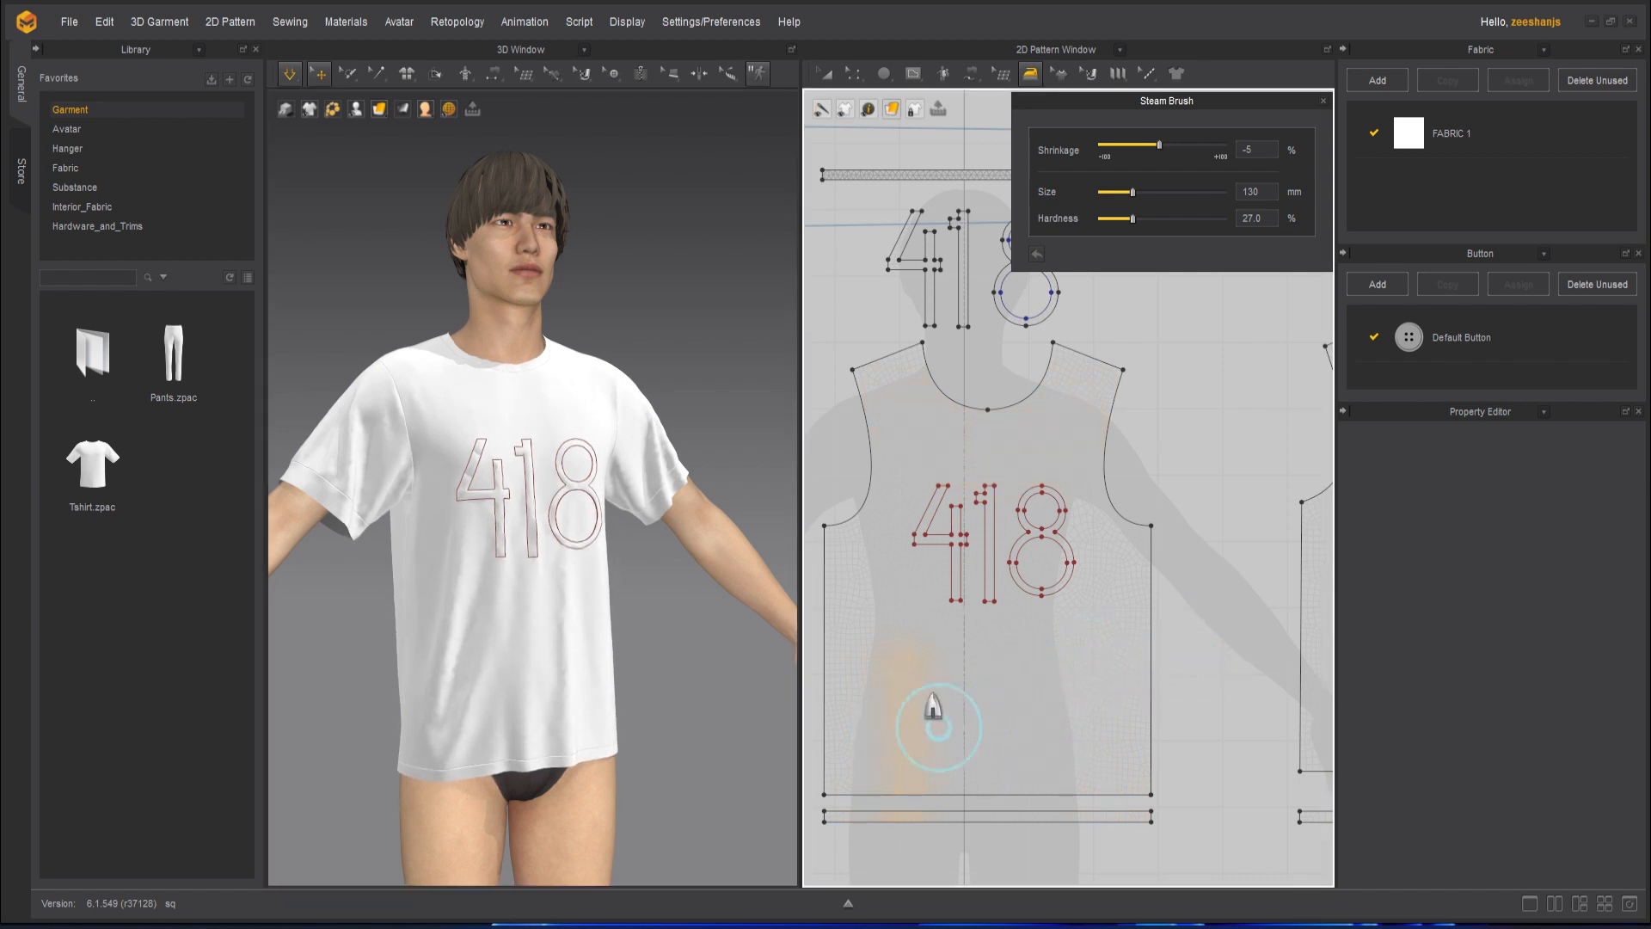
click(1115, 798)
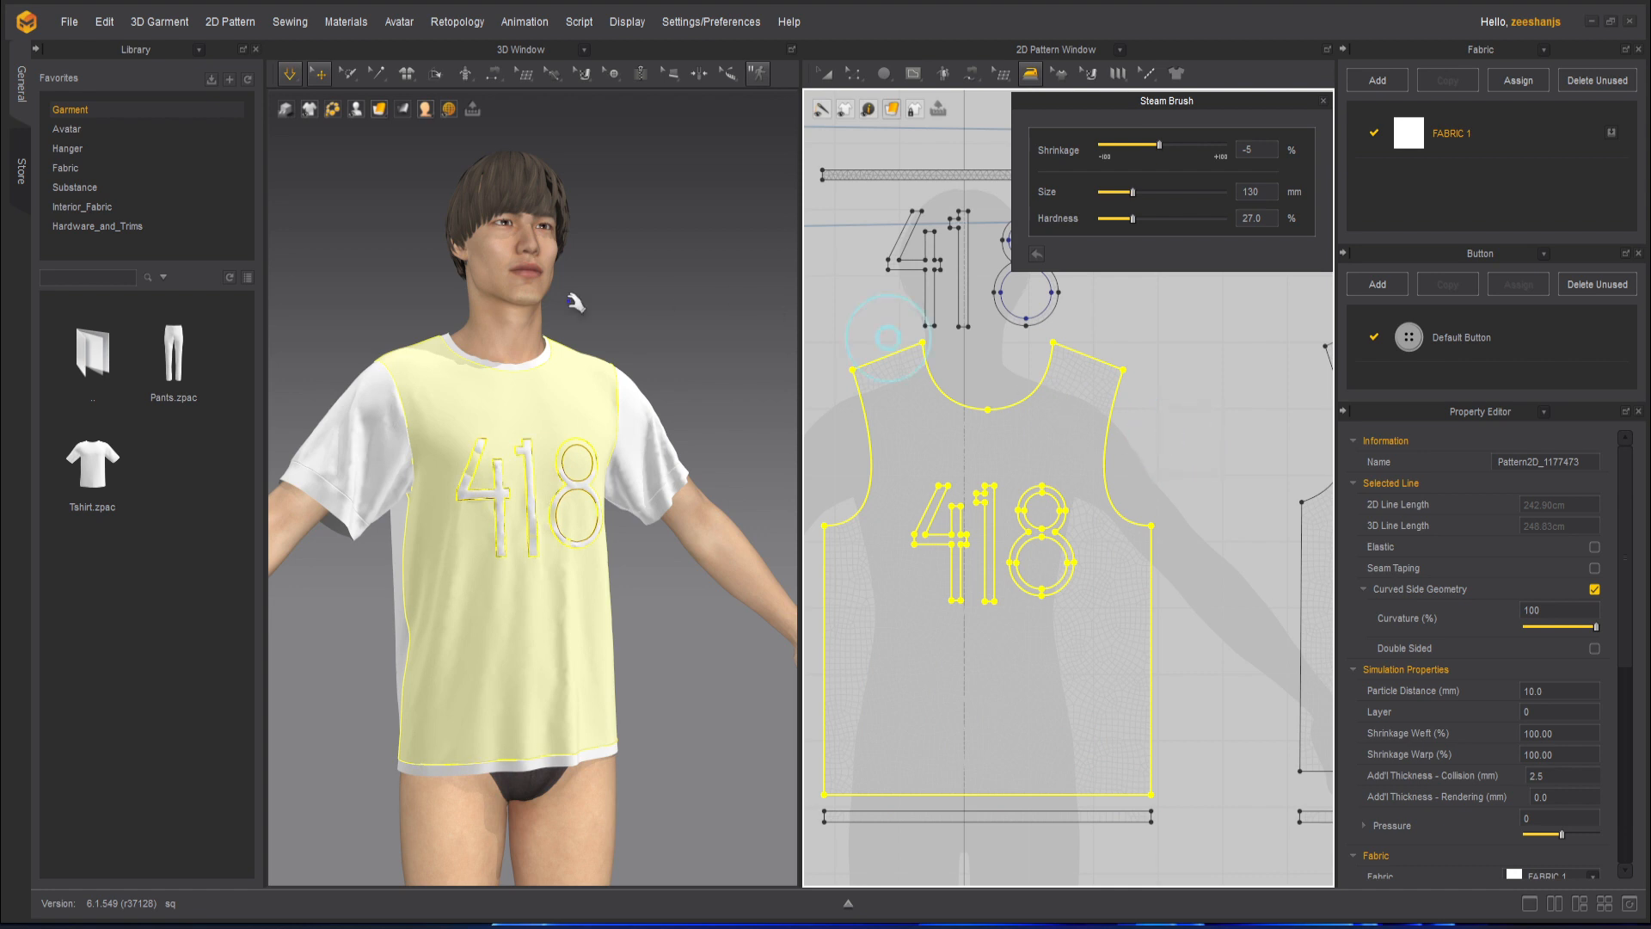
click(779, 291)
- Steam the back piece just below its neckline at -5% shrinkage, and inspect the simulated shirt from the front
right_drag(422, 594, 770, 688)
key(space)
middle_drag(1122, 521, 739, 706)
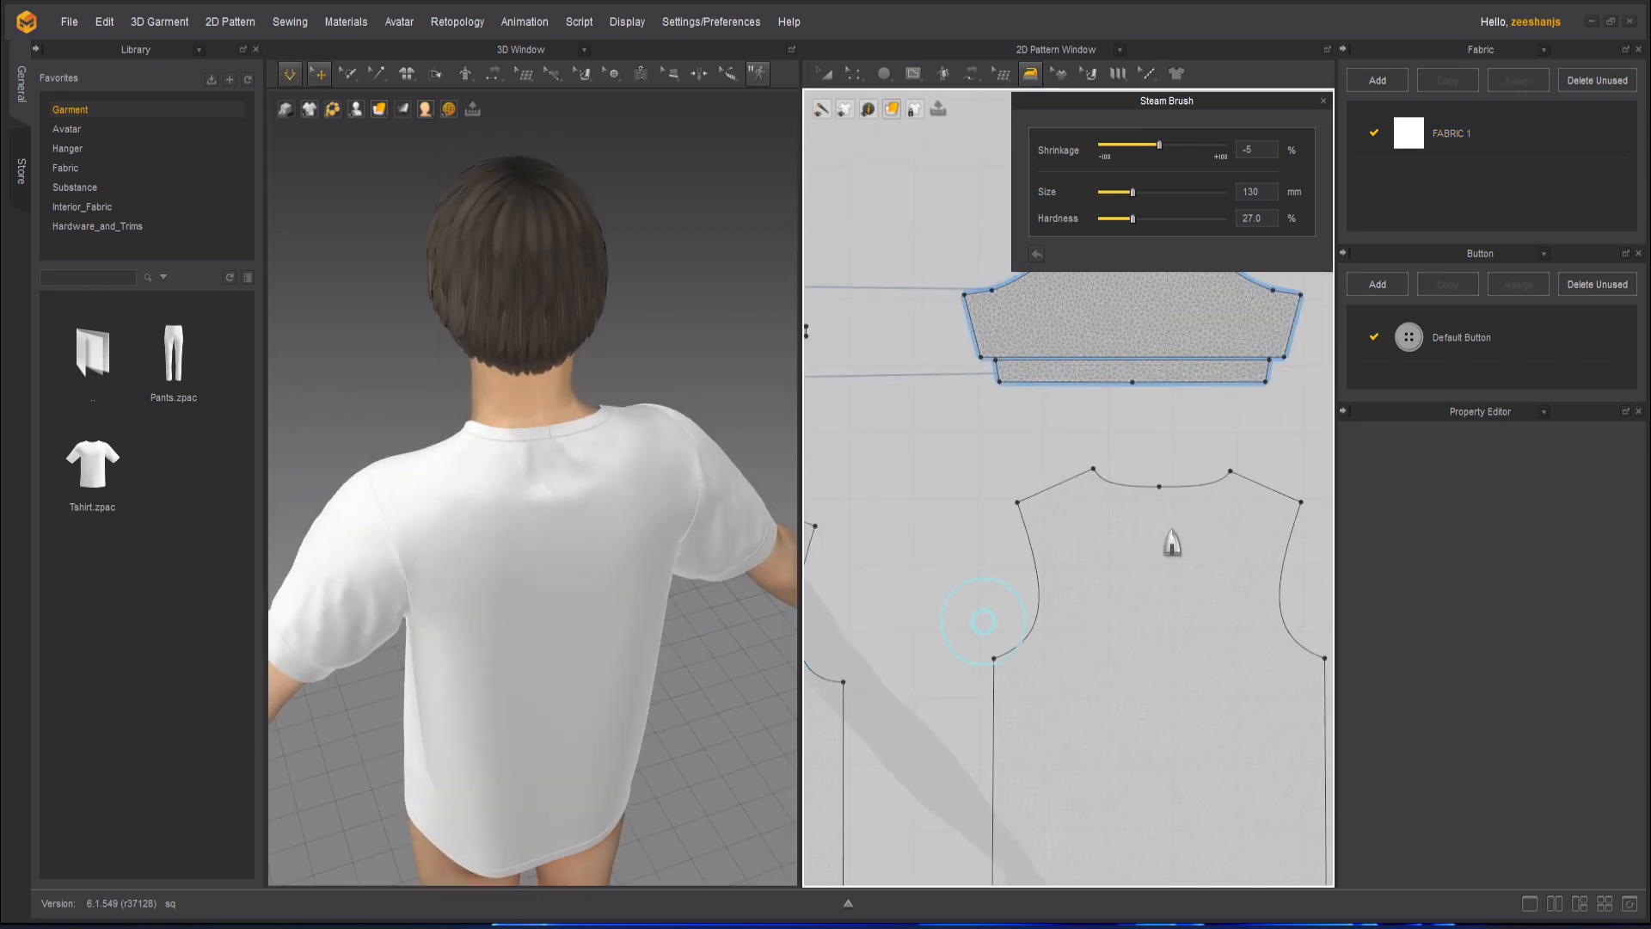
mouse_move(1091, 508)
mouse_down()
mouse_move(1136, 530)
mouse_move(1217, 526)
mouse_move(1233, 508)
mouse_move(1135, 503)
mouse_move(1204, 496)
mouse_up()
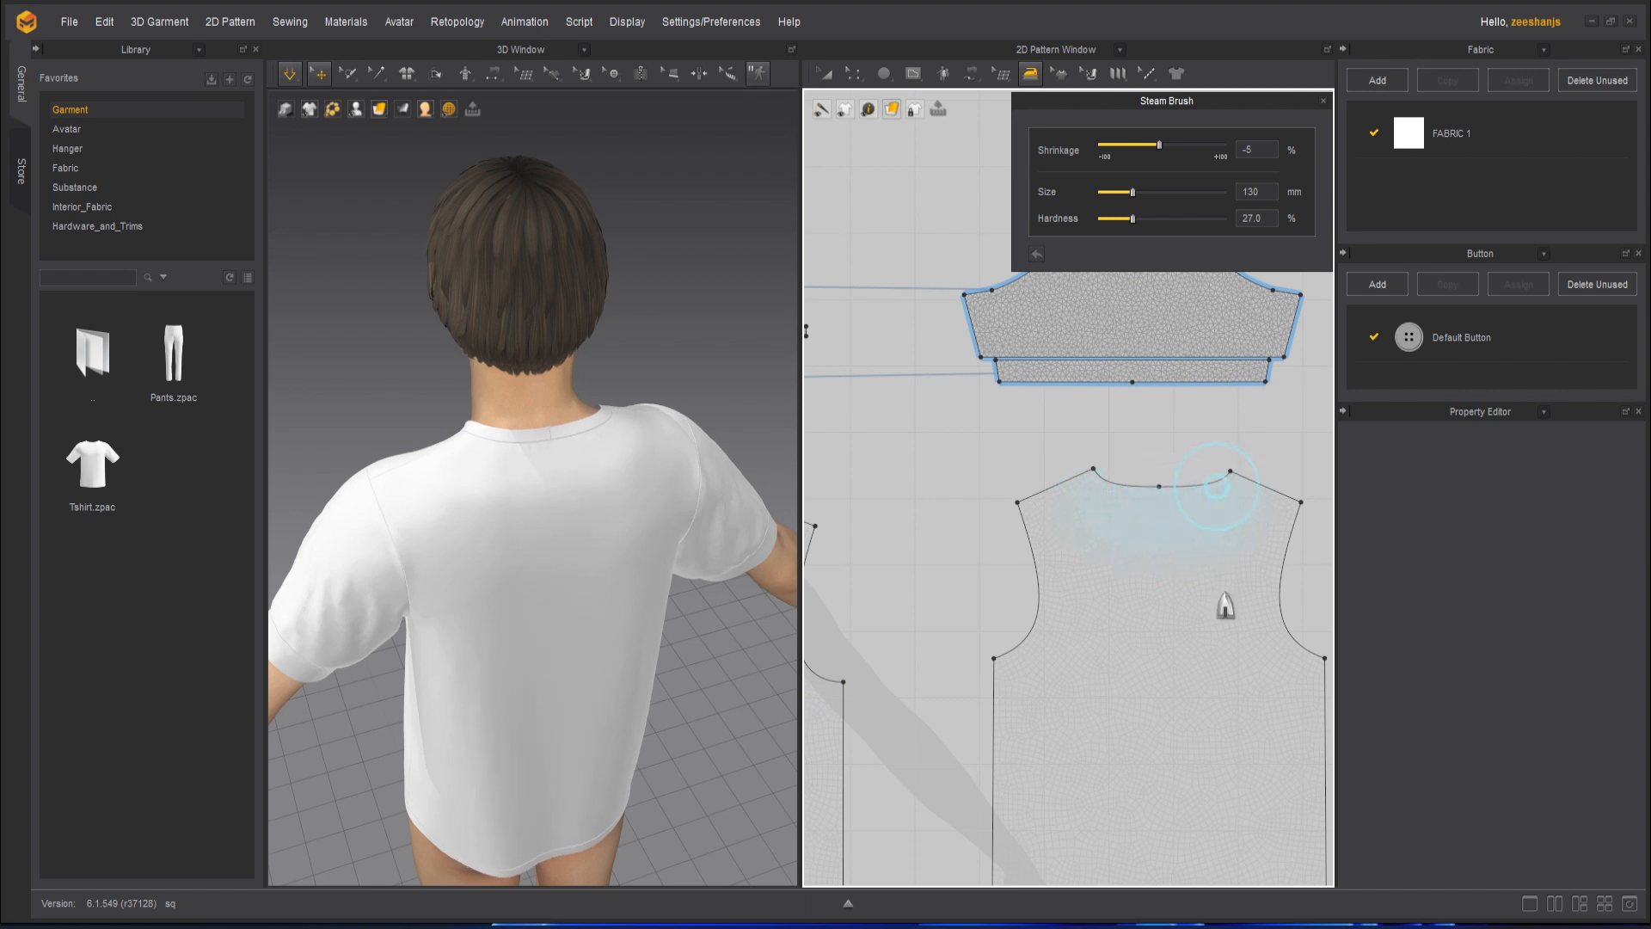
right_drag(653, 572, 462, 523)
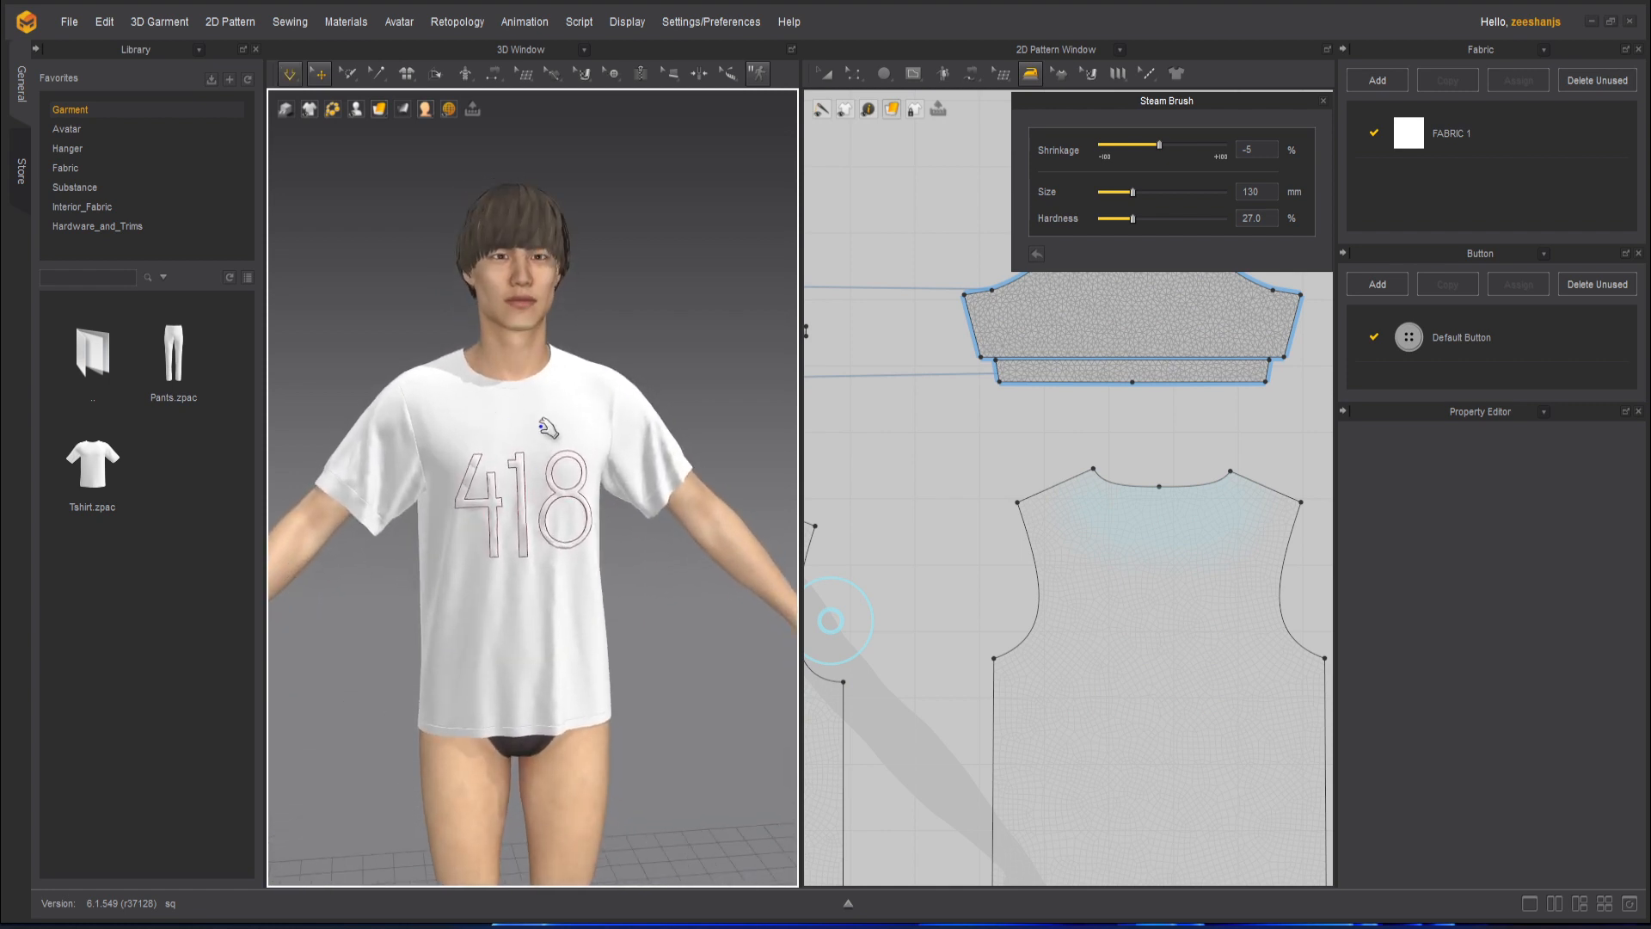
scroll(498, 421, up, 4)
right_drag(504, 428, 413, 343)
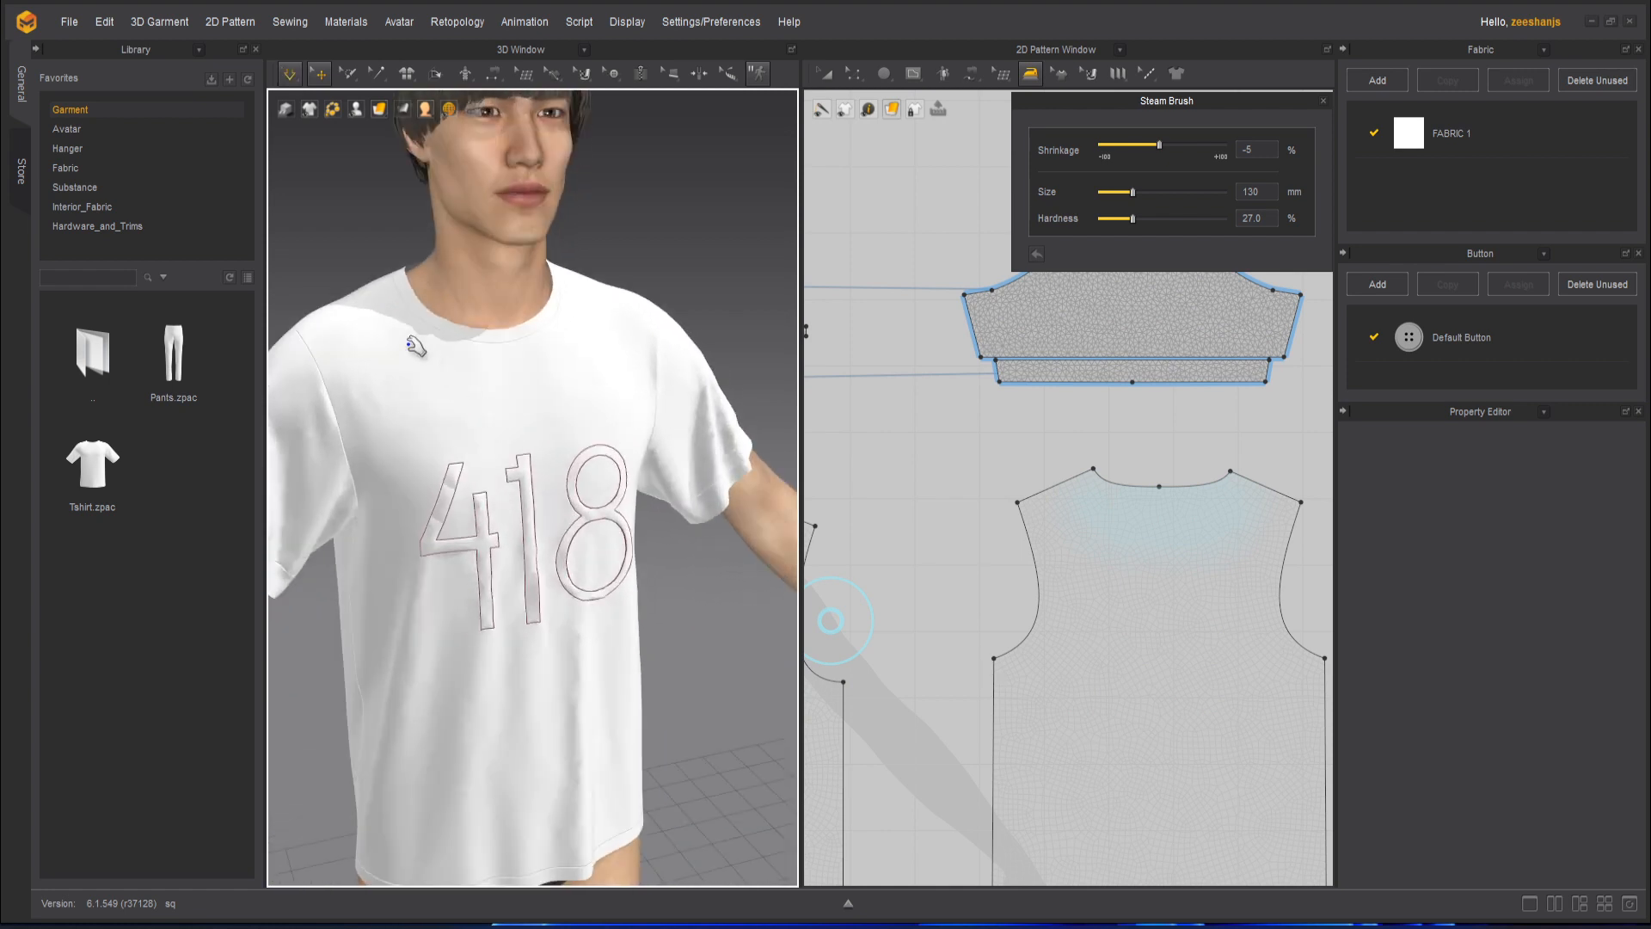
- Set shrinkage to 5%, steam a curved band beneath the front neckline, and simulate the shirt on the avatar
scroll(1005, 516, down, 2)
scroll(1027, 547, down, 3)
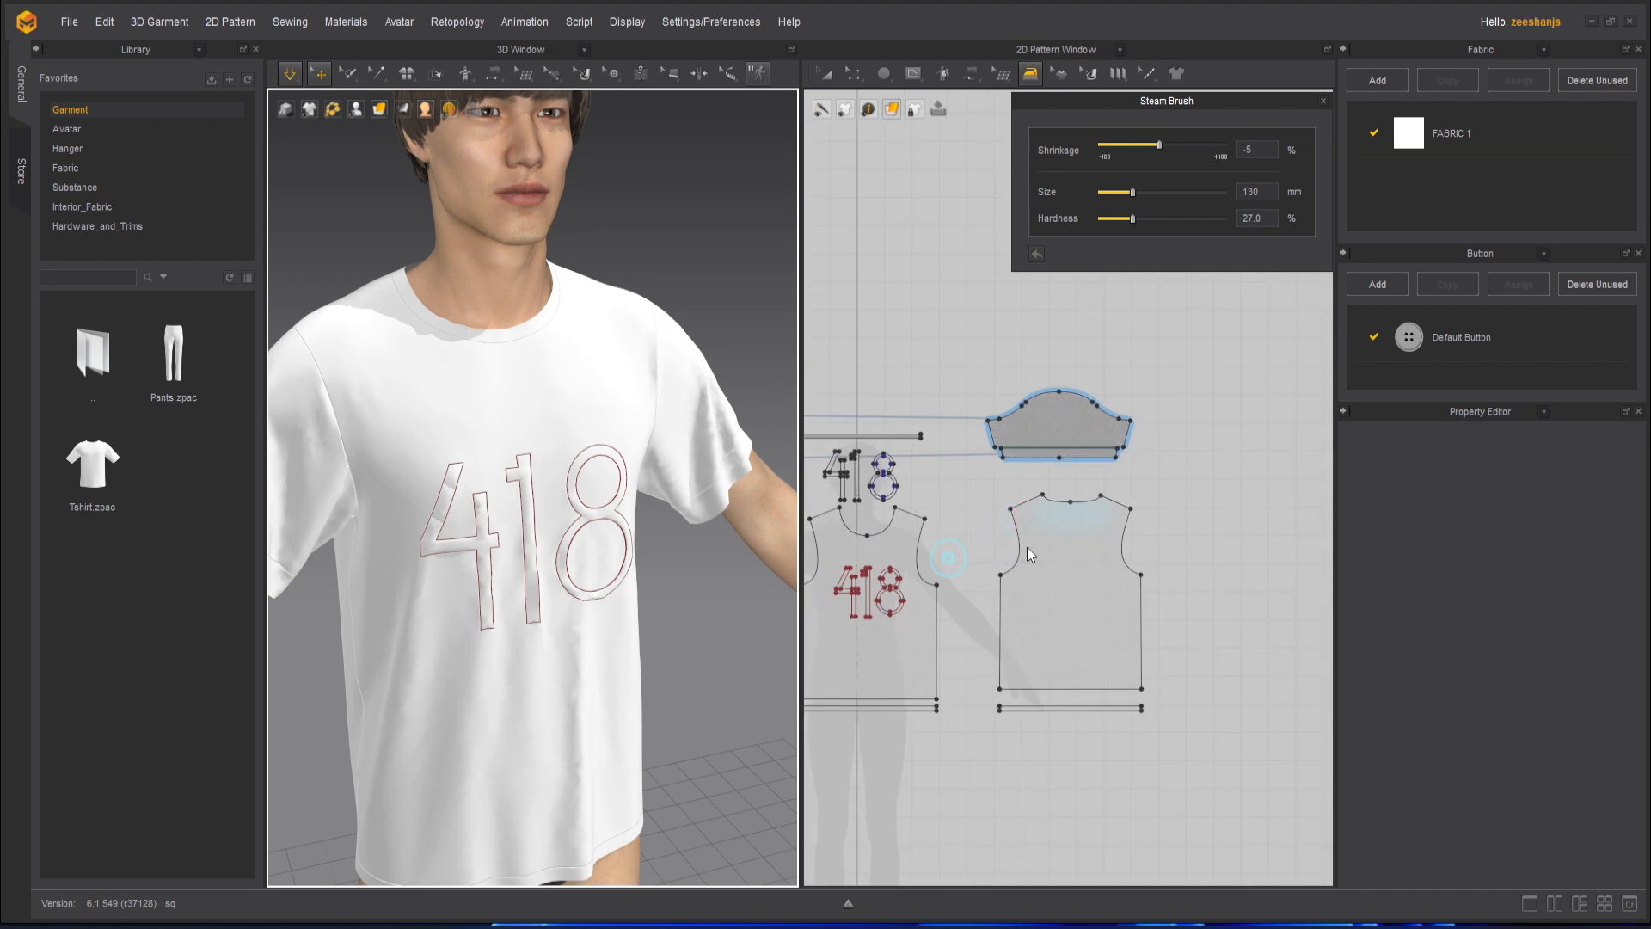
scroll(1059, 510, up, 6)
middle_drag(1061, 508, 1201, 506)
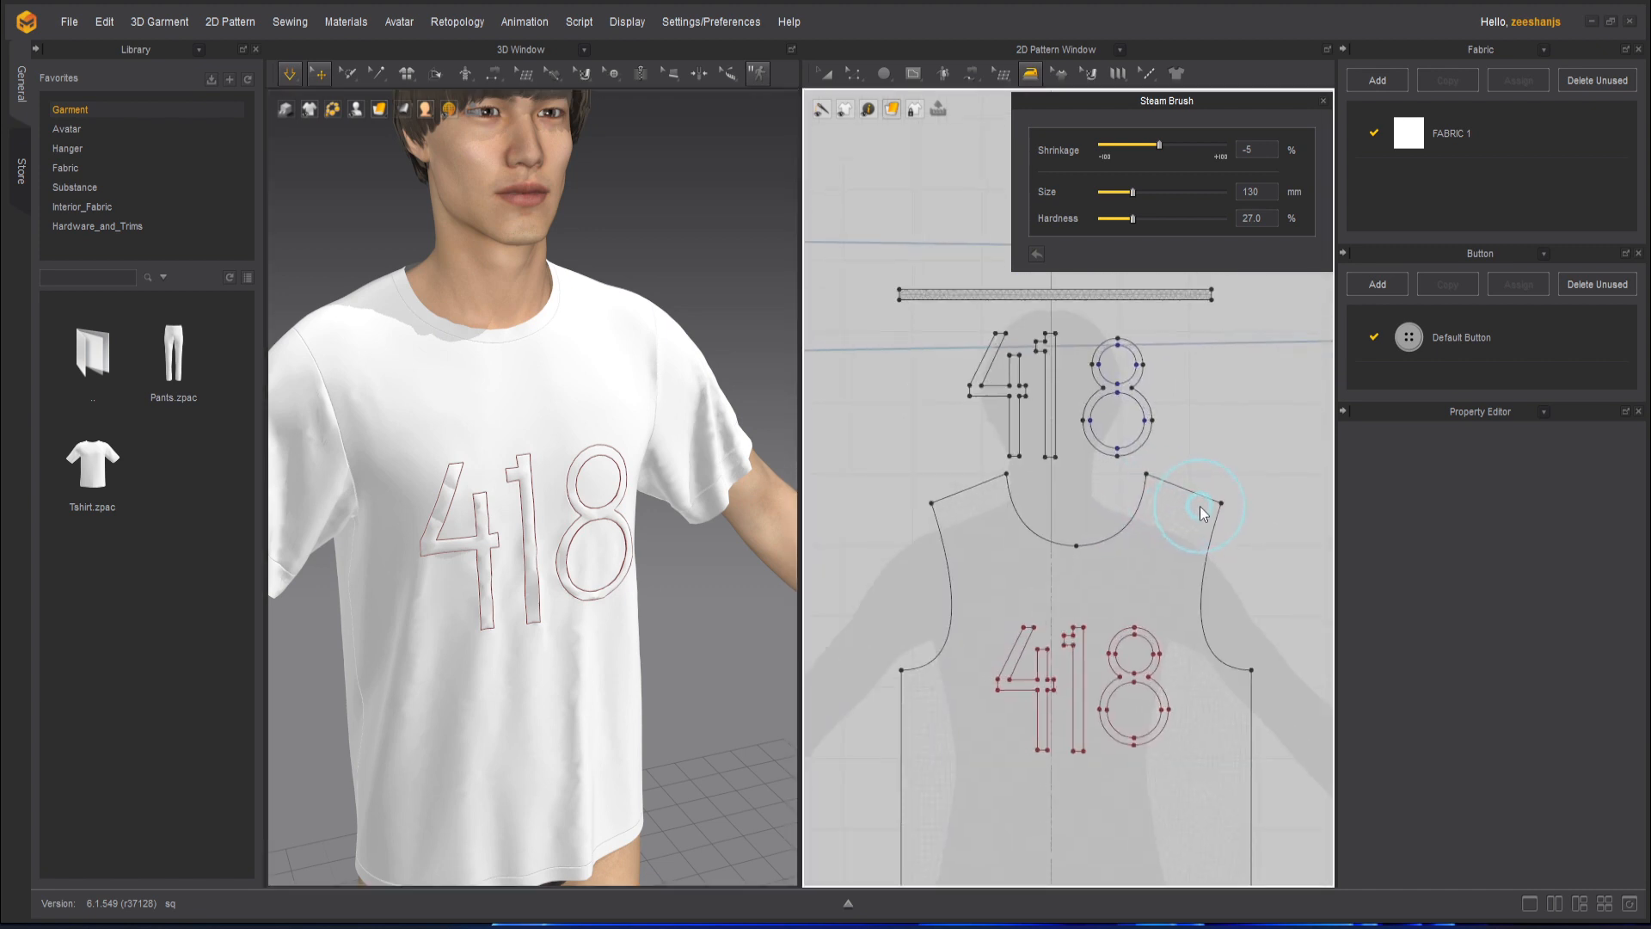
scroll(1063, 594, up, 2)
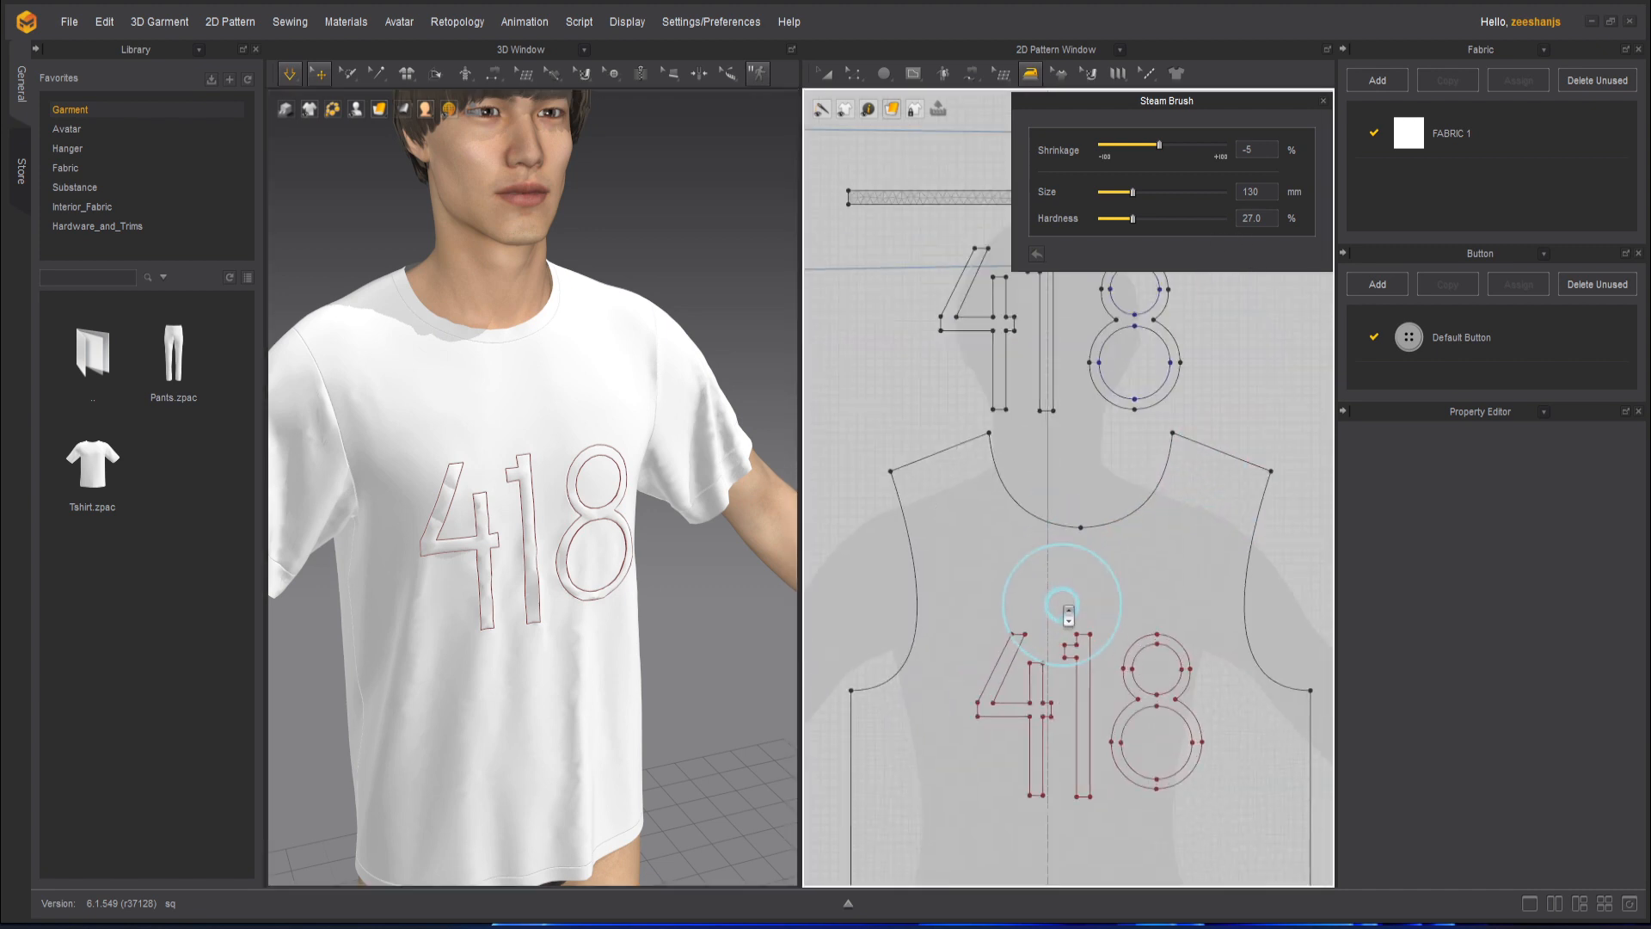
double_click(1268, 148)
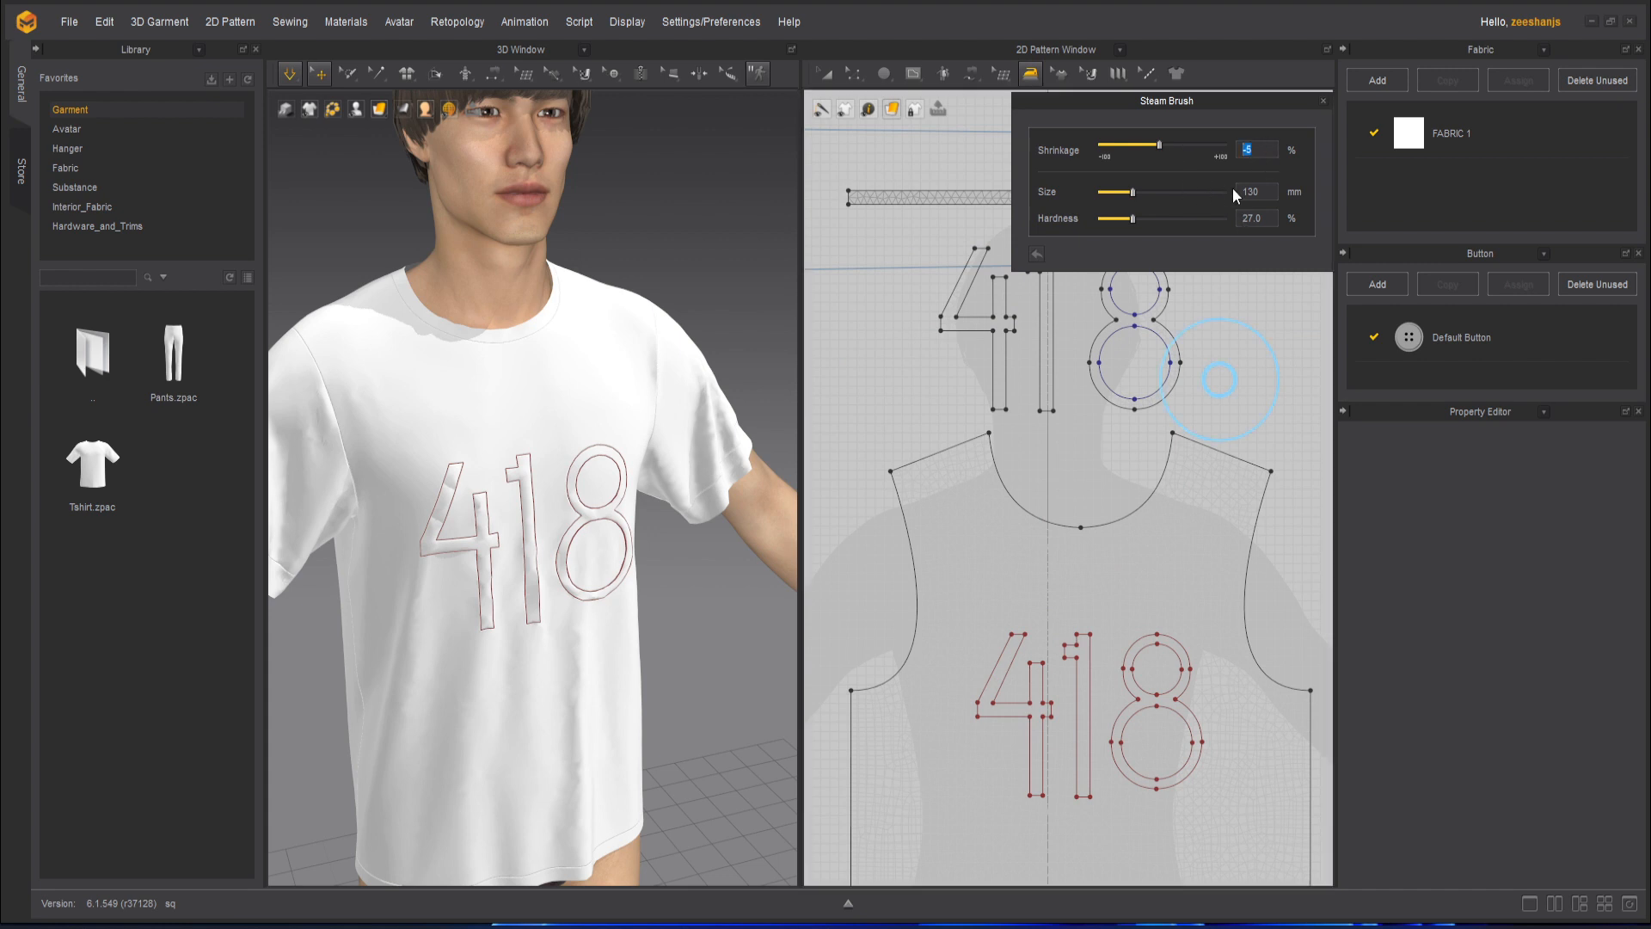
text(5)
mouse_move(991, 531)
mouse_down()
mouse_move(1073, 601)
mouse_move(1153, 553)
mouse_move(1190, 490)
mouse_move(1210, 533)
mouse_move(1102, 560)
mouse_move(1043, 554)
mouse_move(1256, 572)
mouse_move(1183, 516)
mouse_up()
scroll(669, 560, up, 3)
key(space)
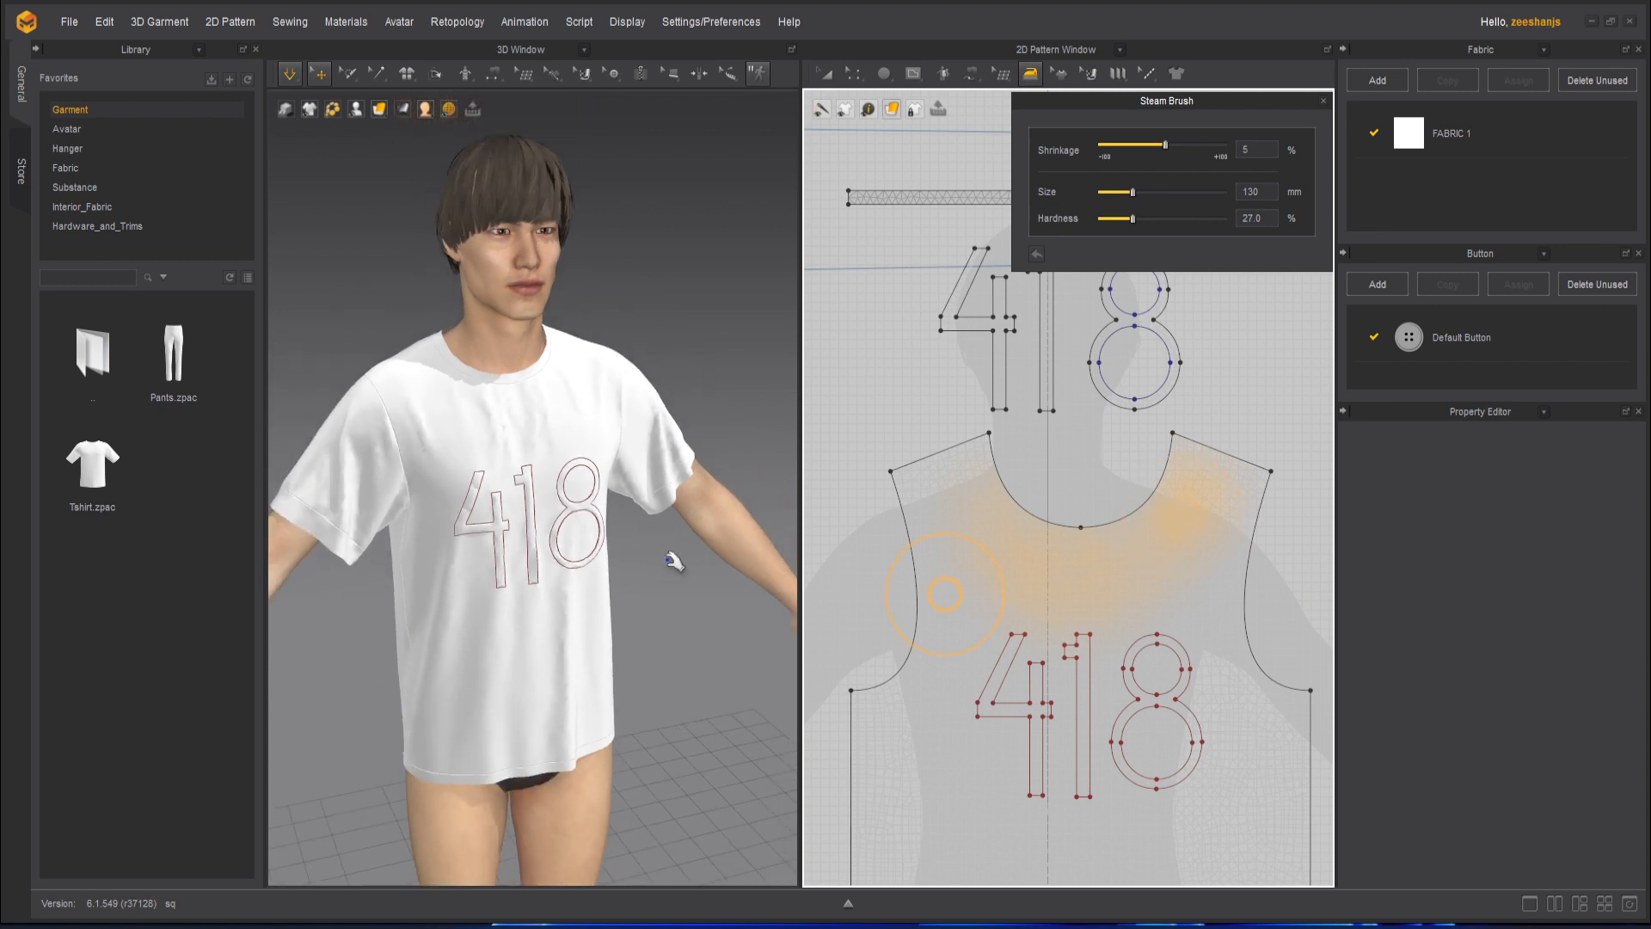
mouse_move(695, 598)
right_down()
mouse_move(650, 568)
mouse_move(481, 559)
mouse_move(653, 560)
right_up()
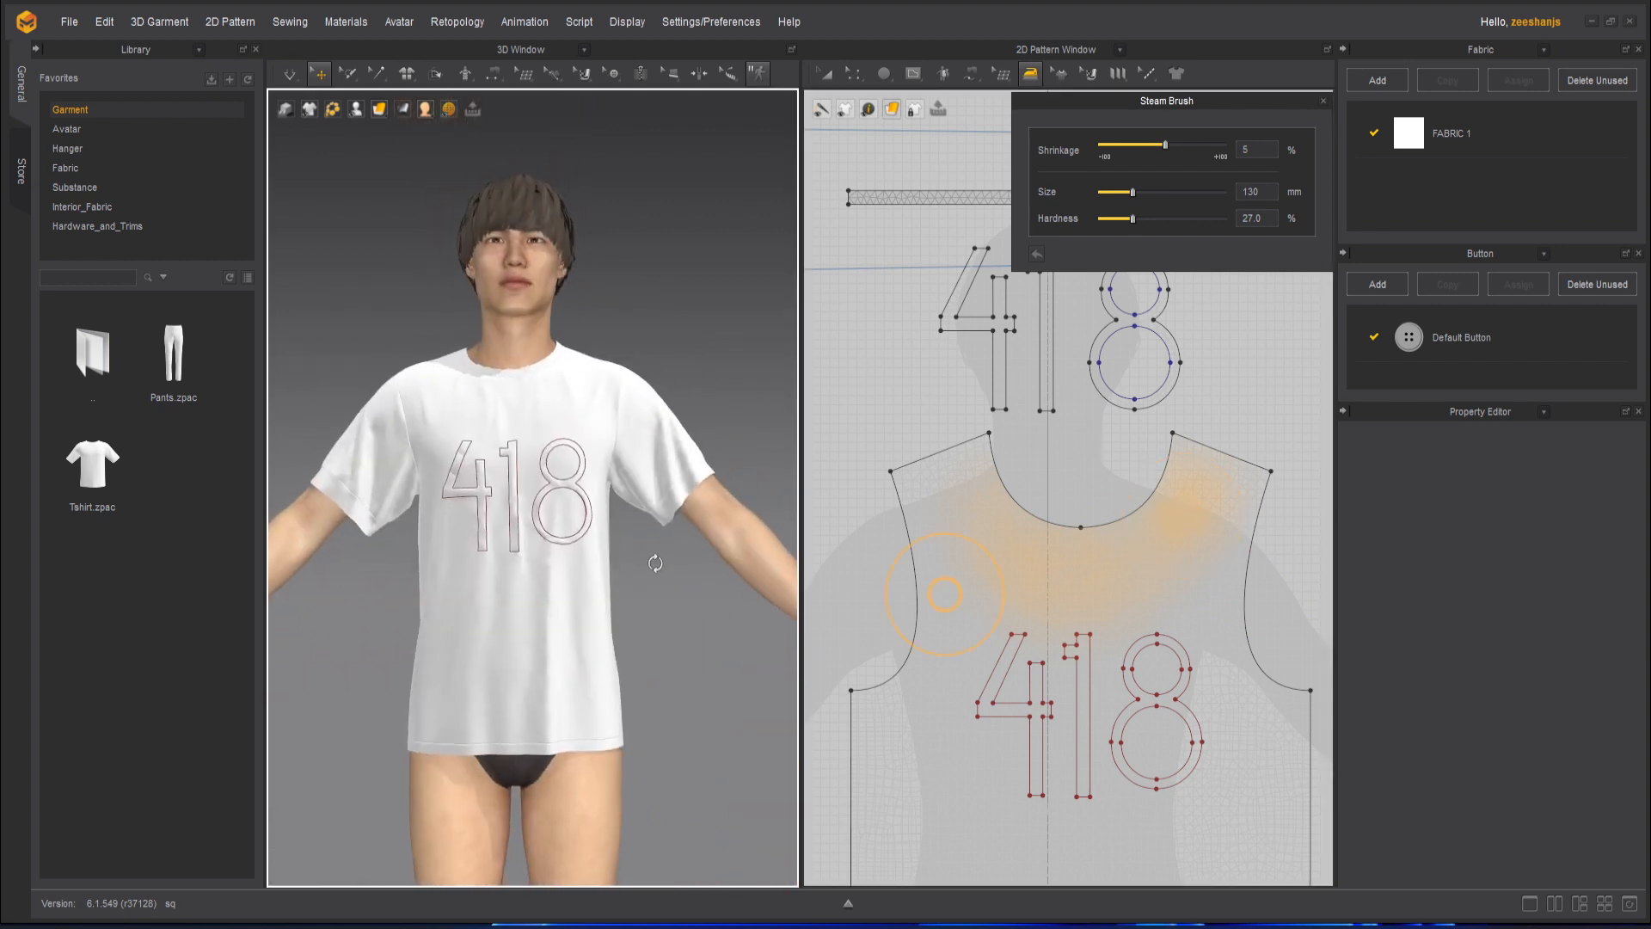
- Exit the Steam brush and restart the garment simulation, tugging the front piece's lower corner on the avatar
click(1324, 102)
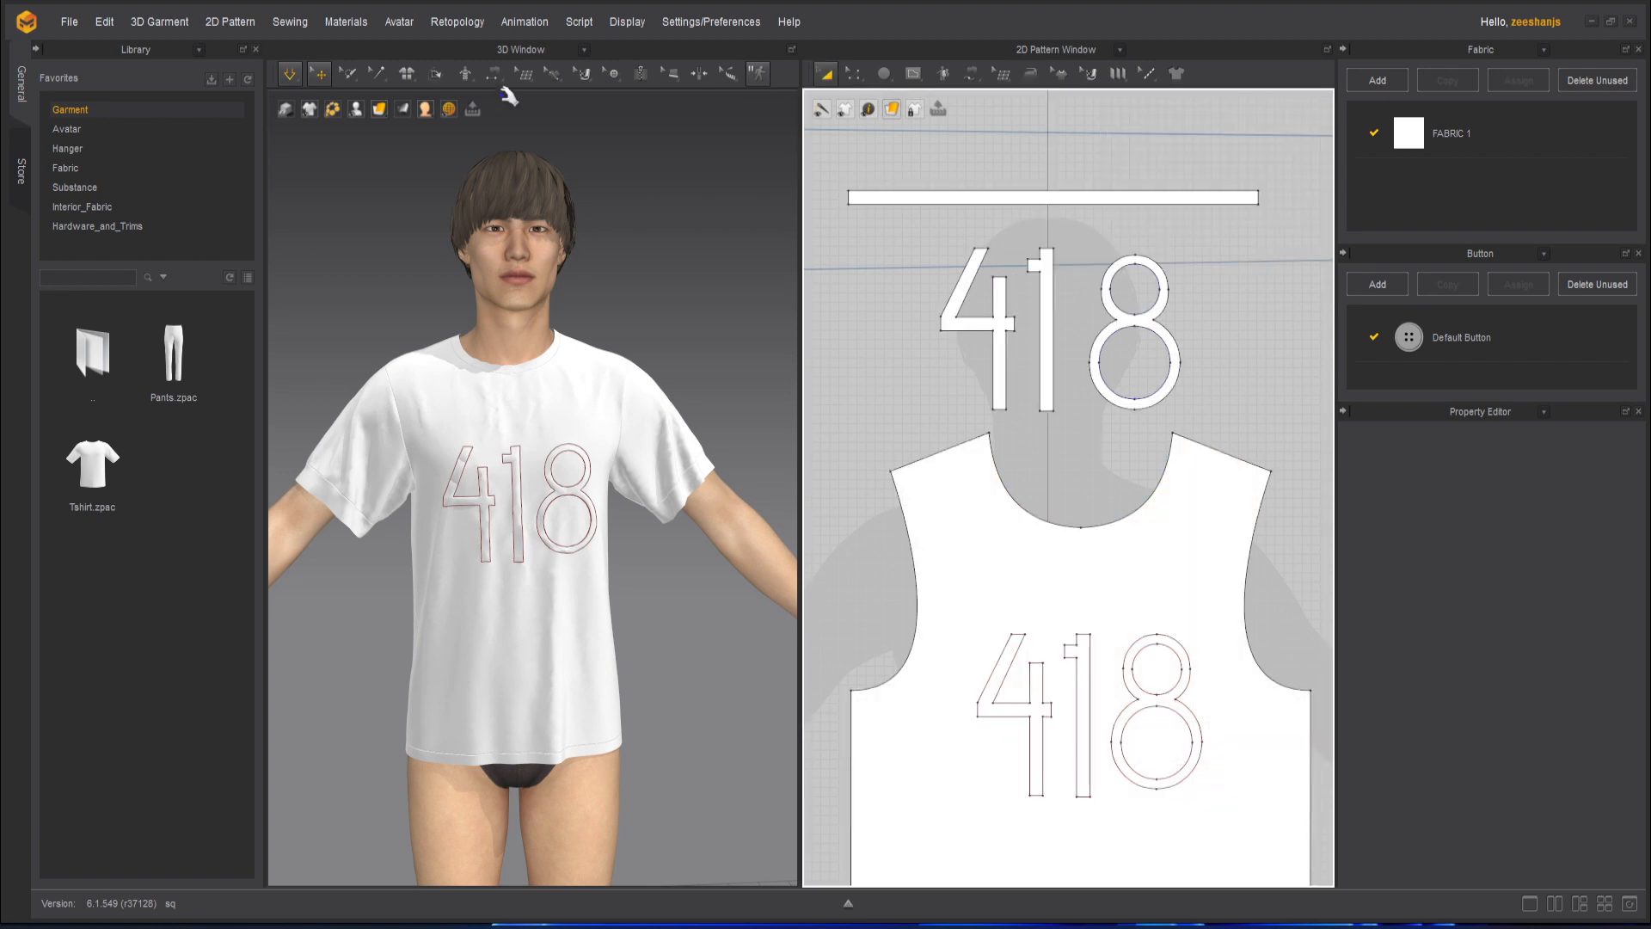
click(290, 74)
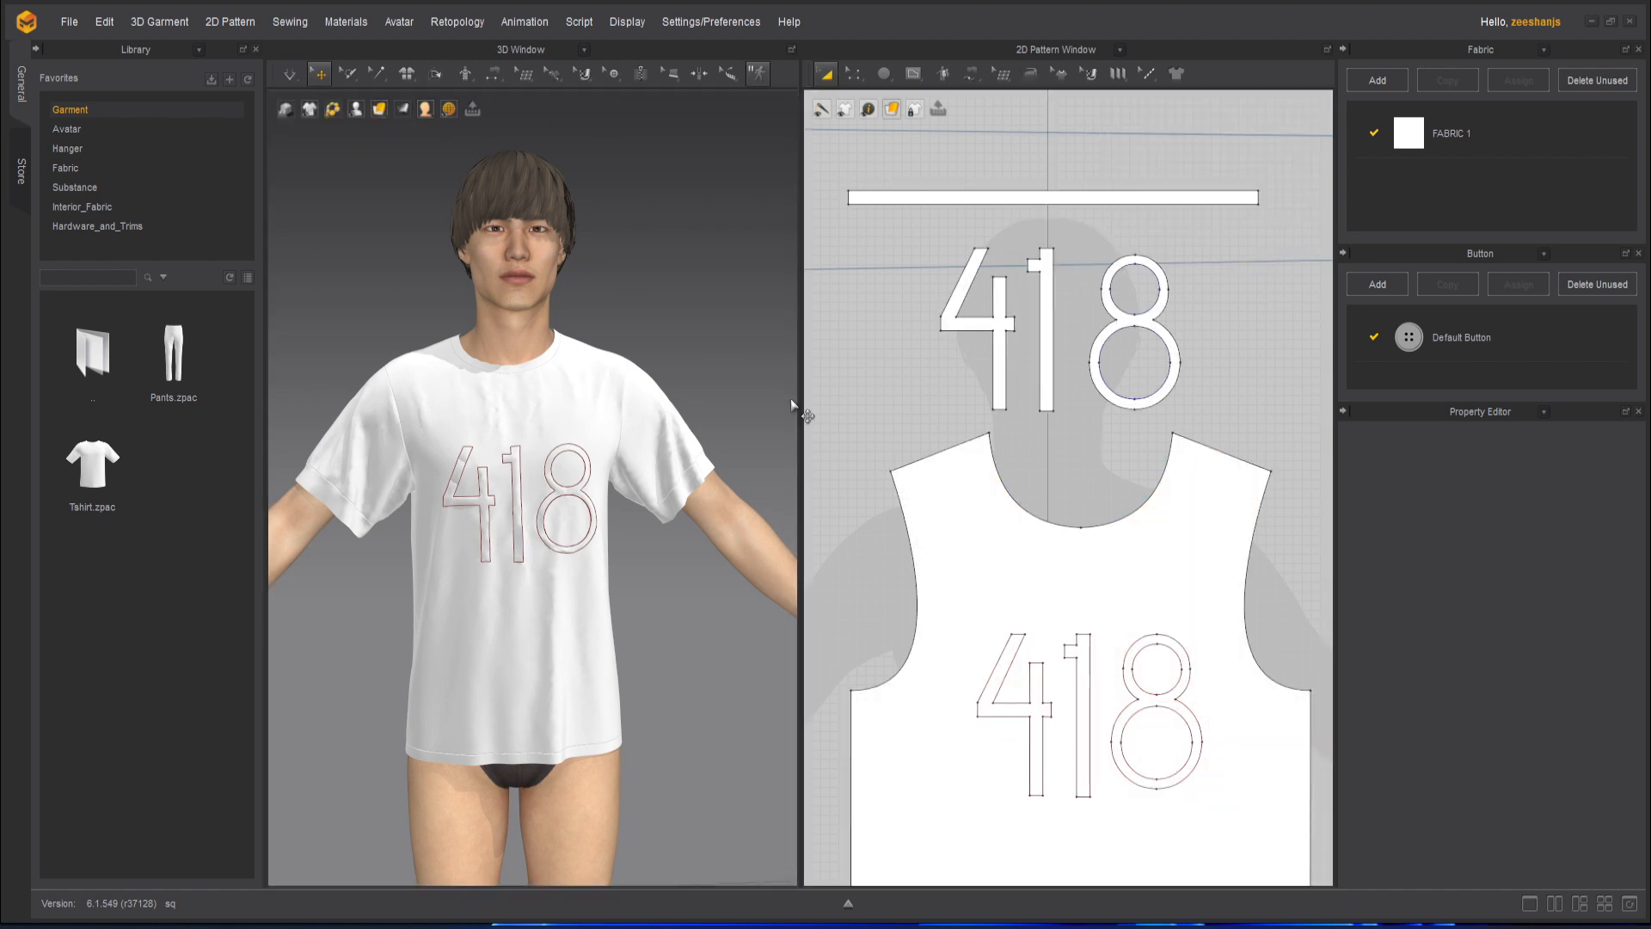
click(291, 76)
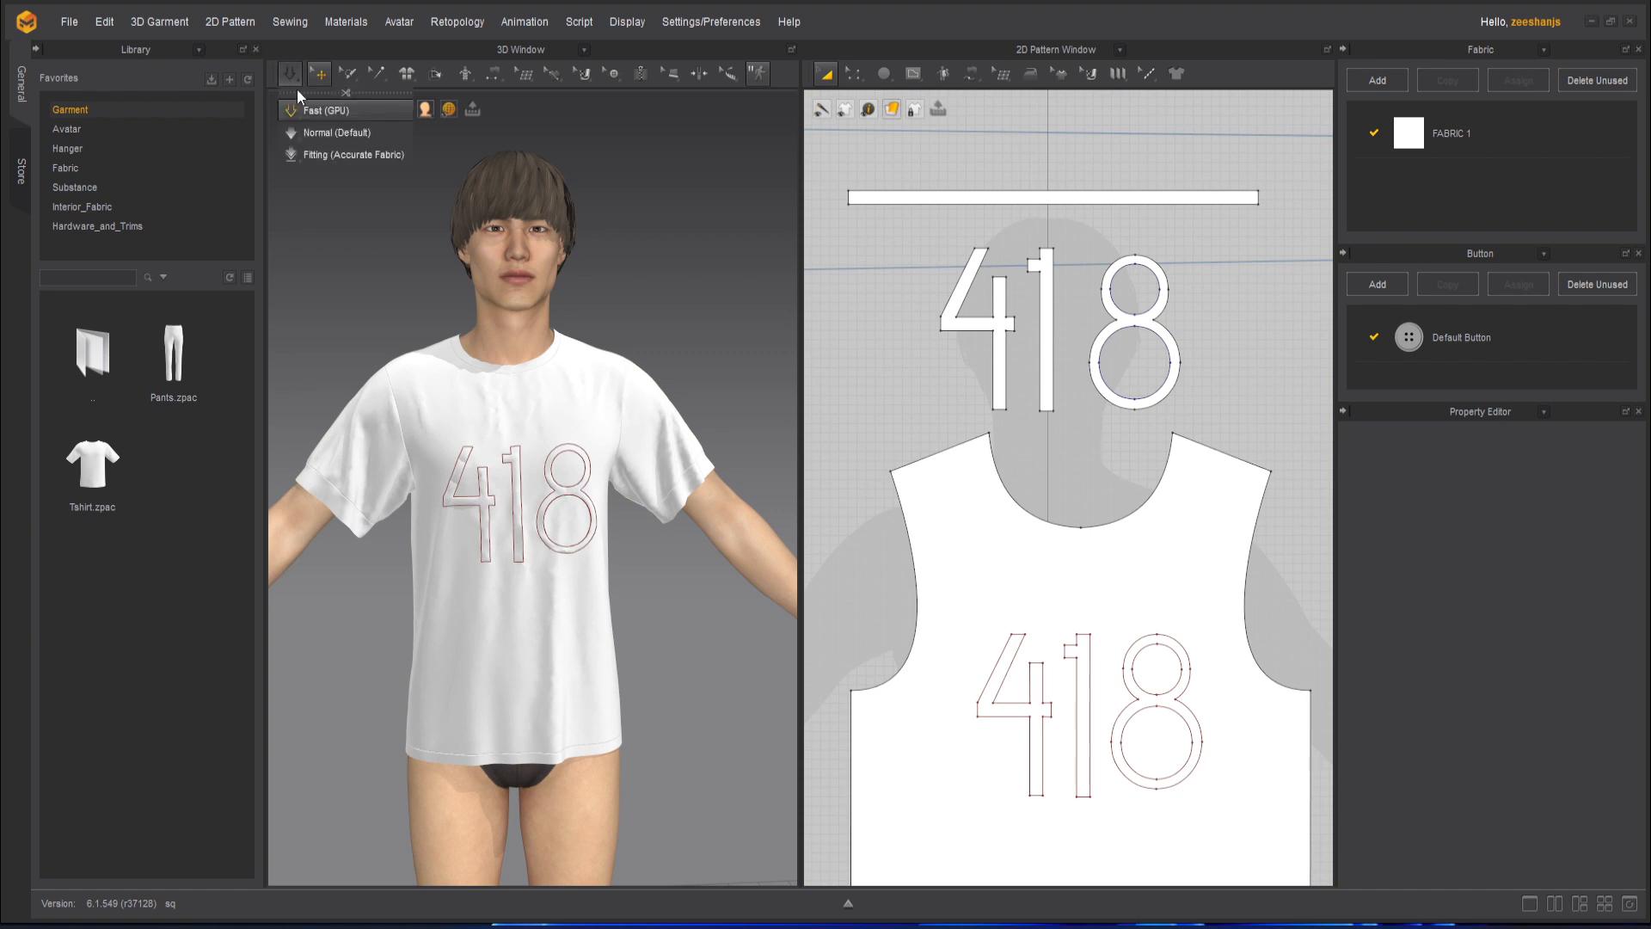
click(422, 738)
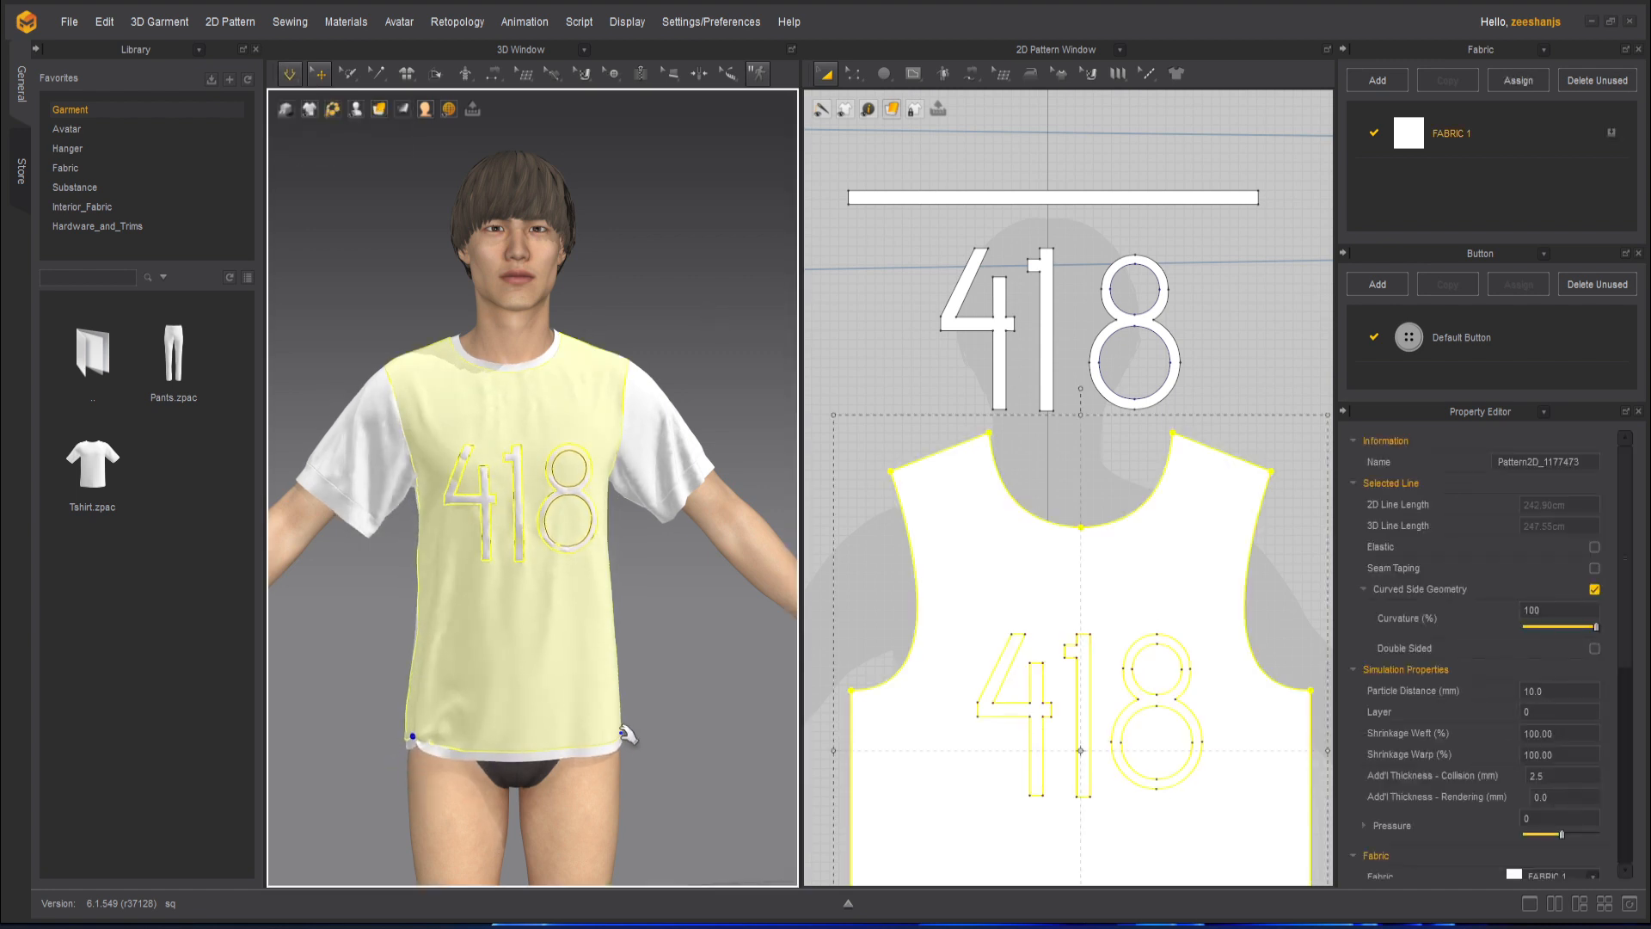
click(678, 700)
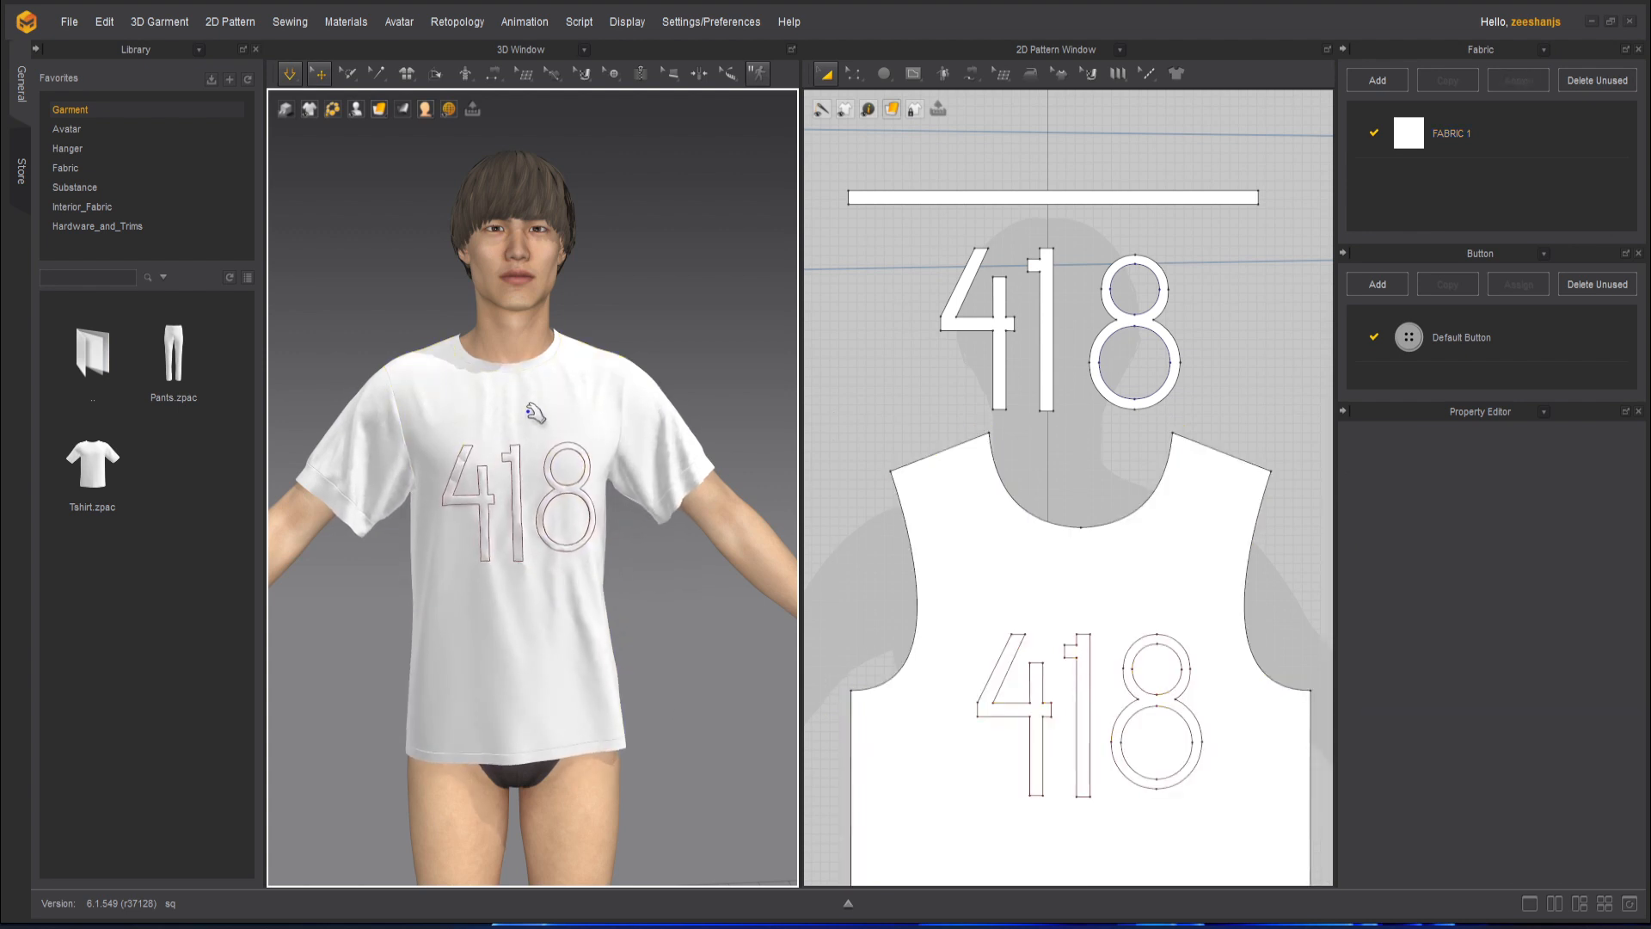
- Examine the simulated T-shirt's fit and wrinkles on the avatar from several angles and distances
right_drag(637, 571, 720, 530)
scroll(1094, 432, down, 6)
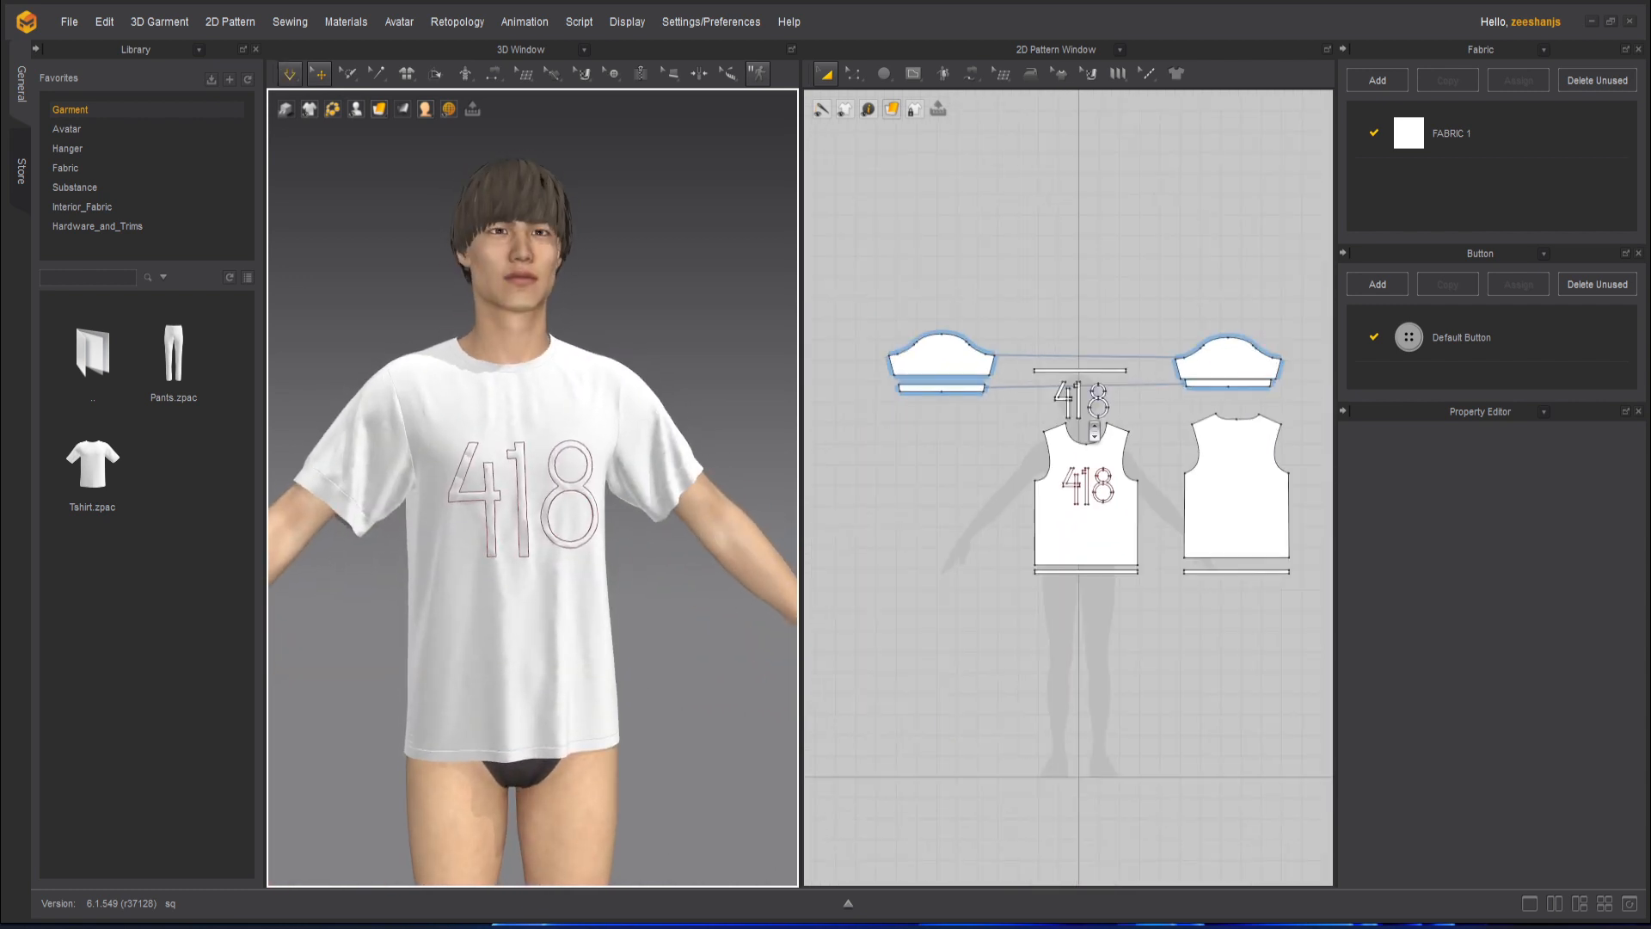
scroll(663, 674, down, 5)
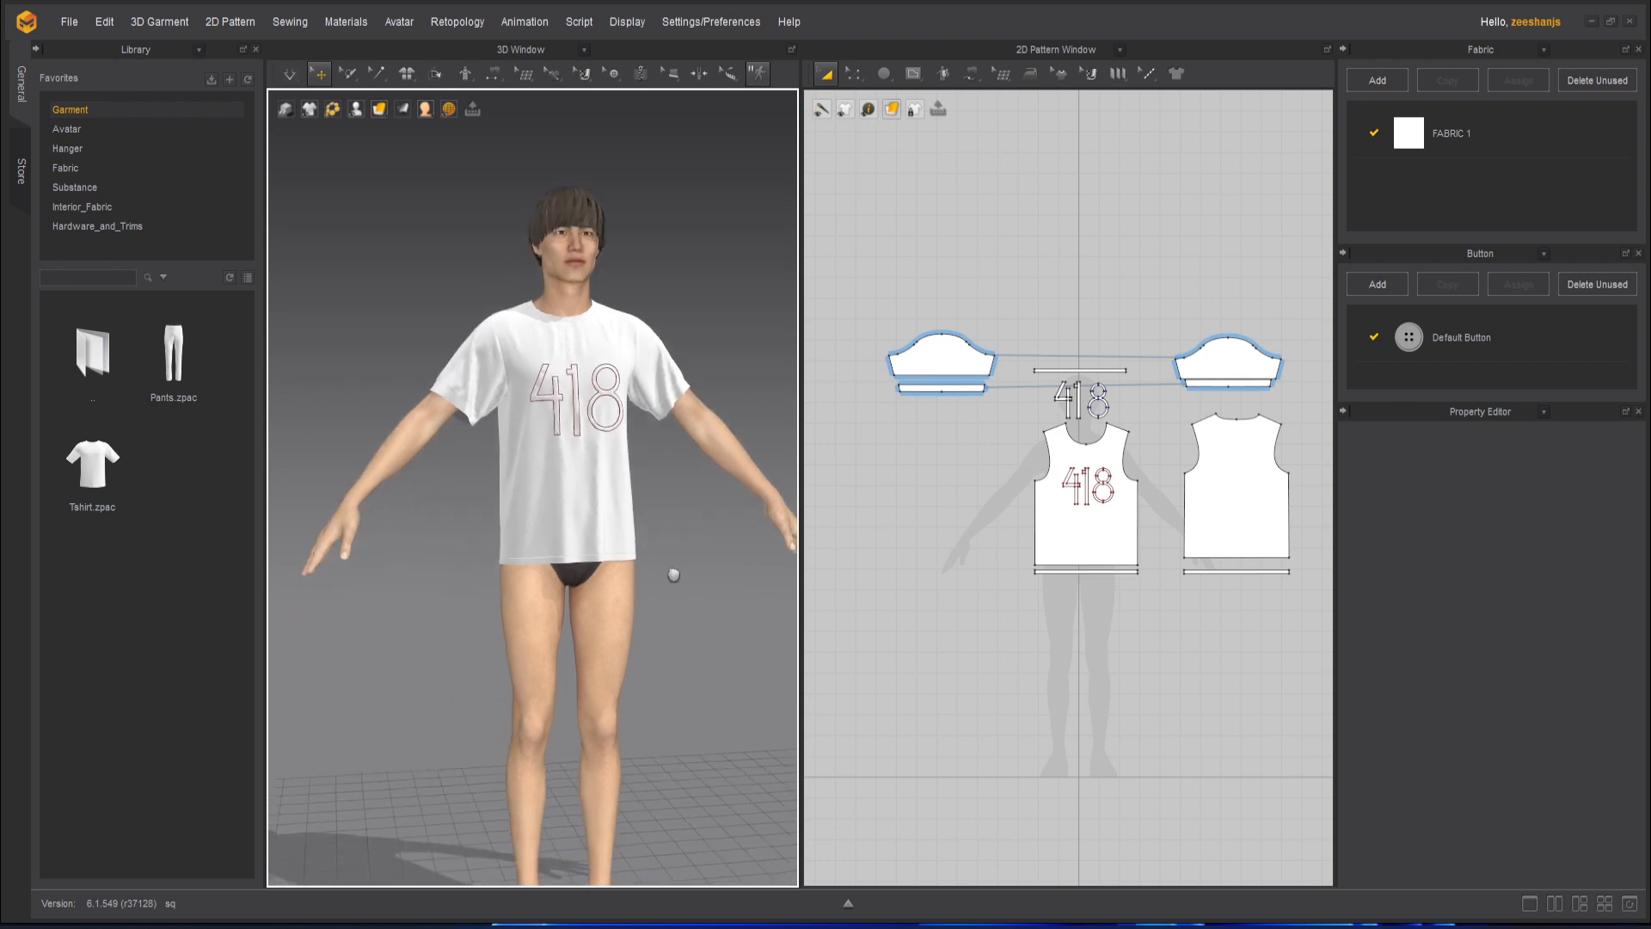
scroll(703, 277, up, 5)
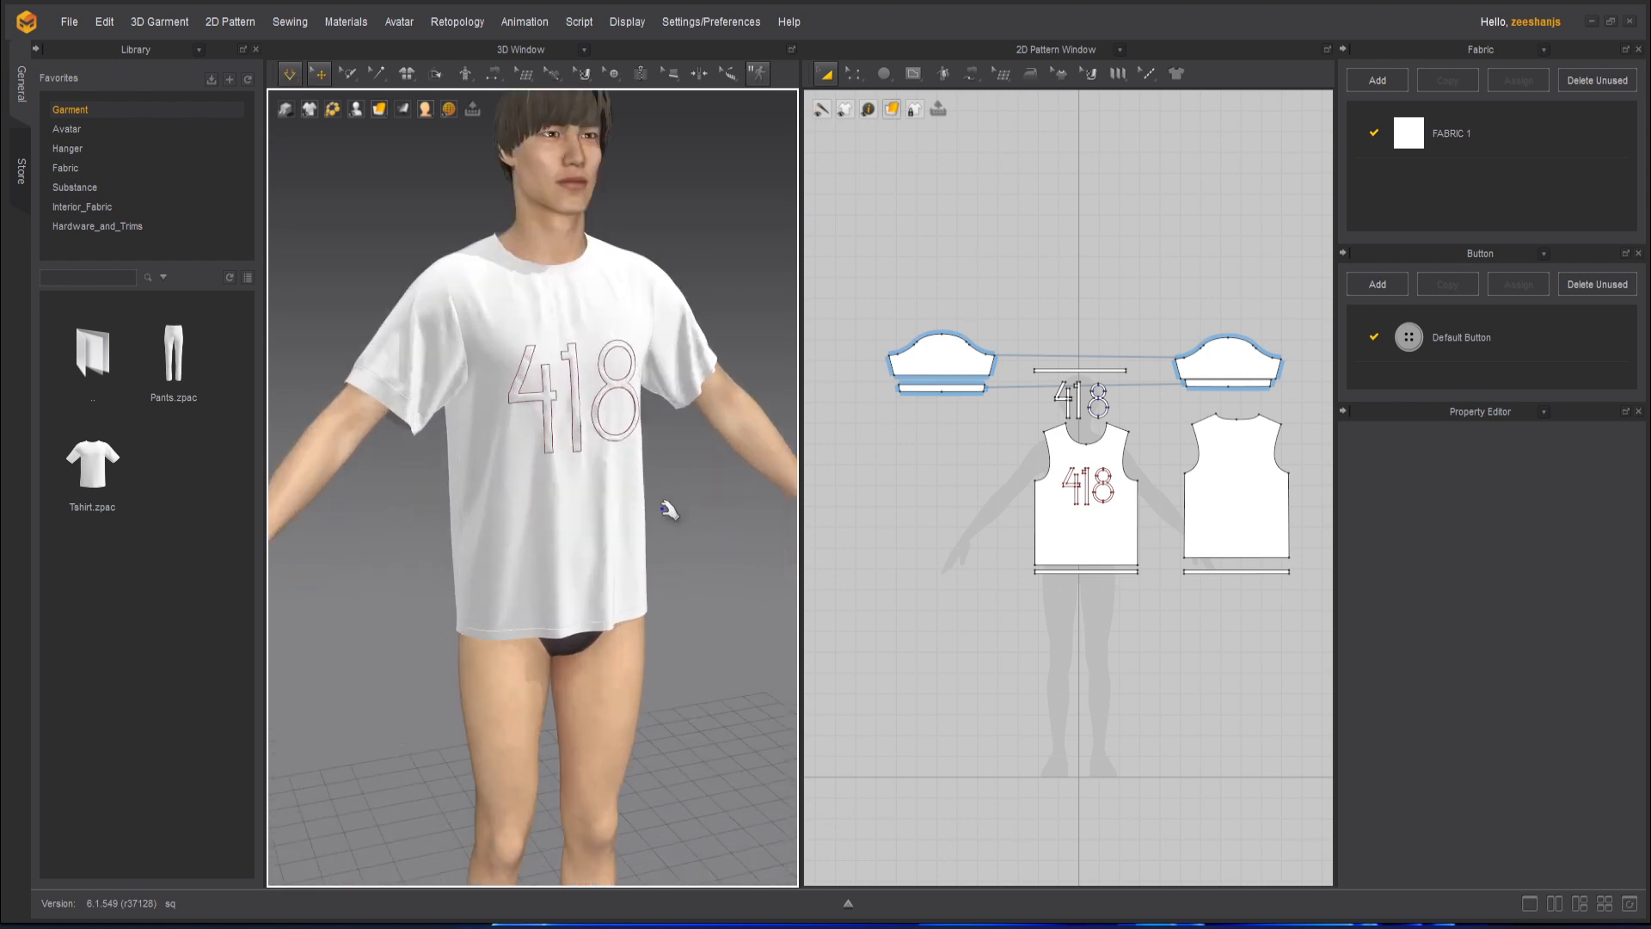
key(space)
middle_drag(669, 509, 660, 652)
right_drag(660, 652, 683, 627)
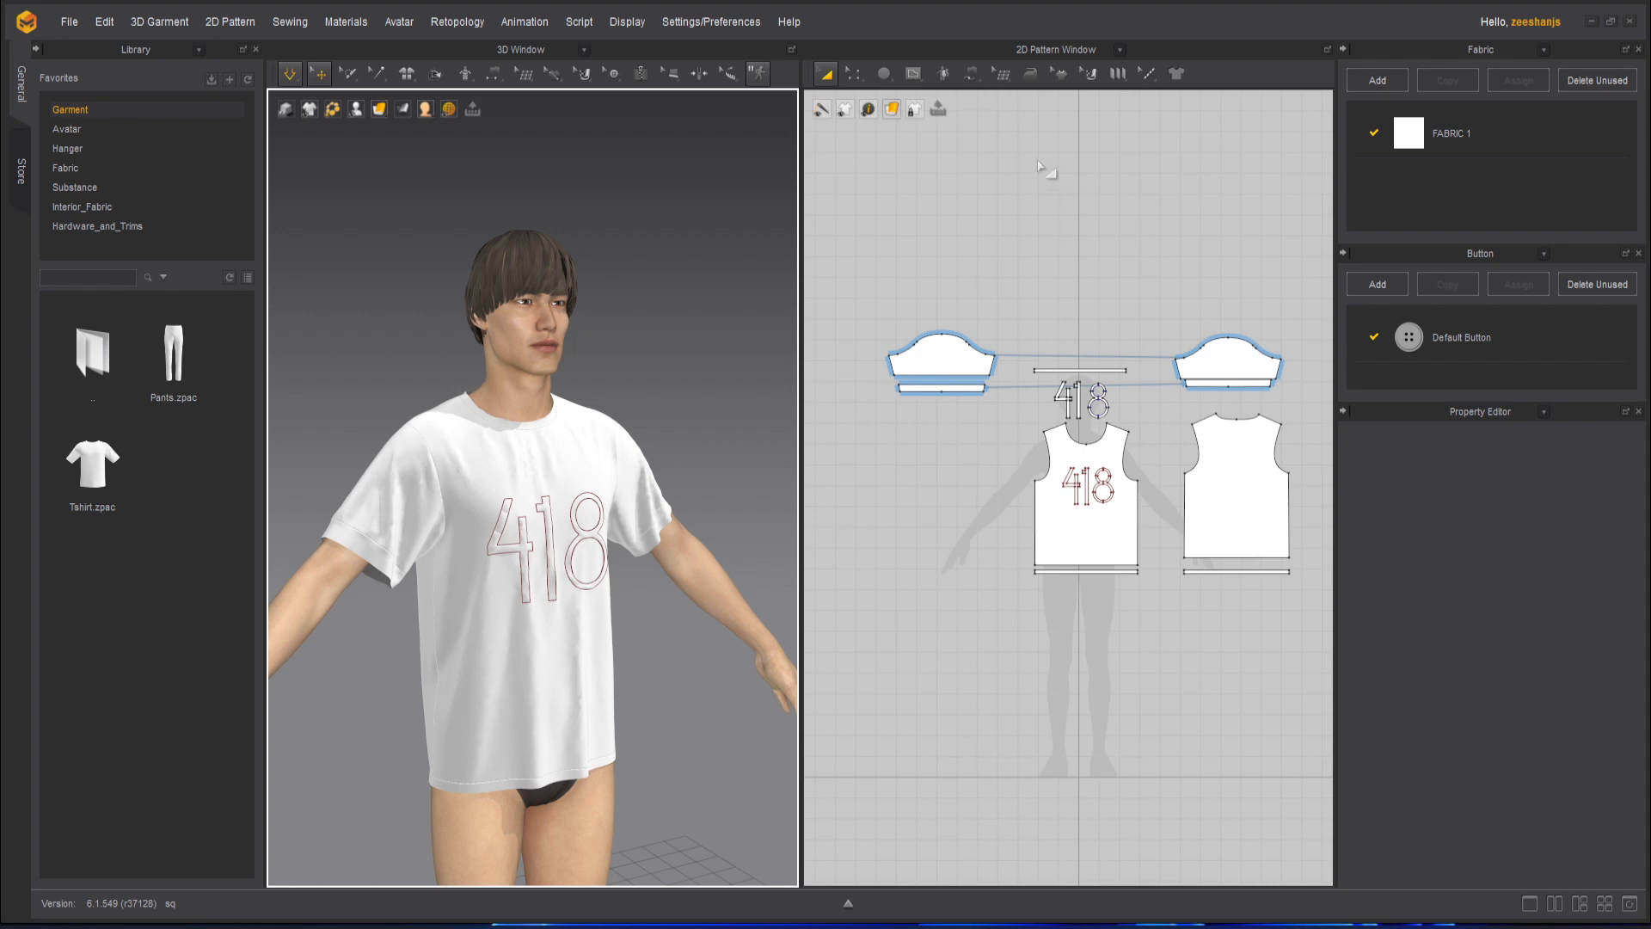